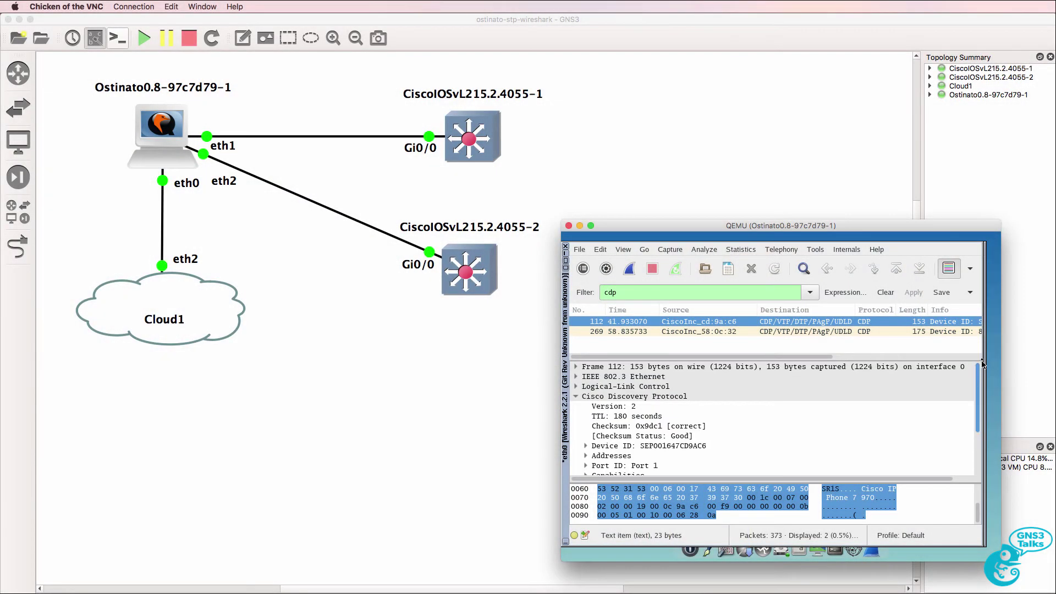
Bring the GNS3 topology with Ostinato, Cloud1 and the two switches in front of Wireshark.
left_click(79, 160)
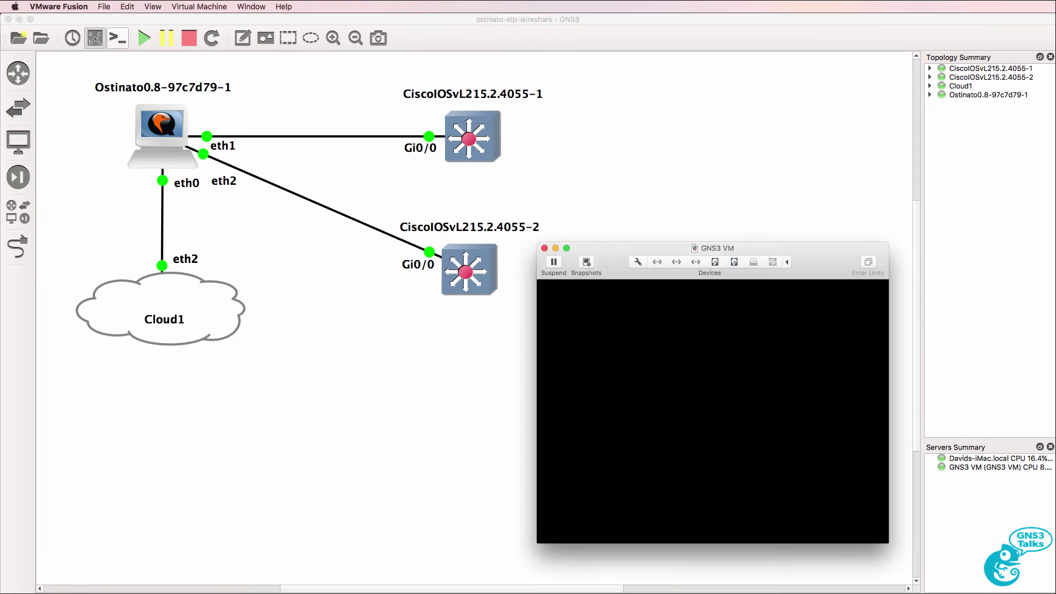
Confirm the GNS3 VM's Network Adapter 3 uses Bridged Ethernet, then close the VM settings.
left_click(638, 261)
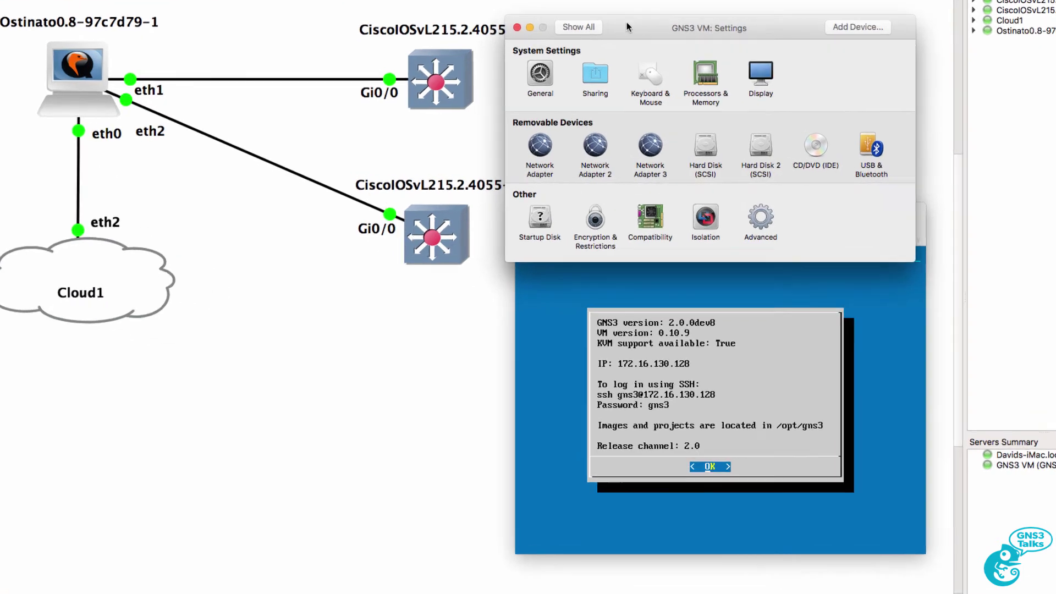
left_click_drag(627, 24, 629, 212)
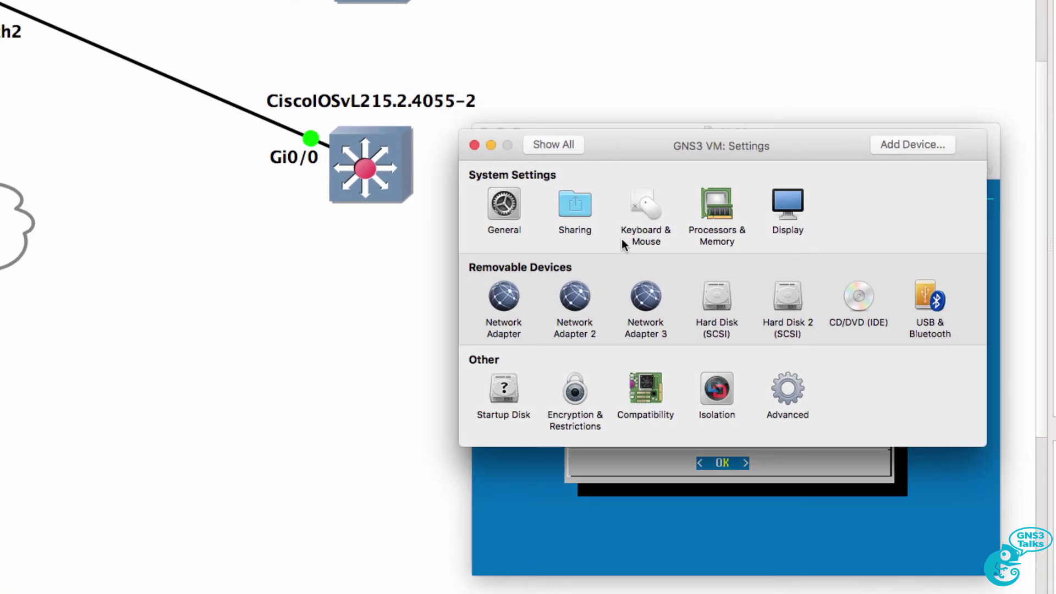
left_click(645, 299)
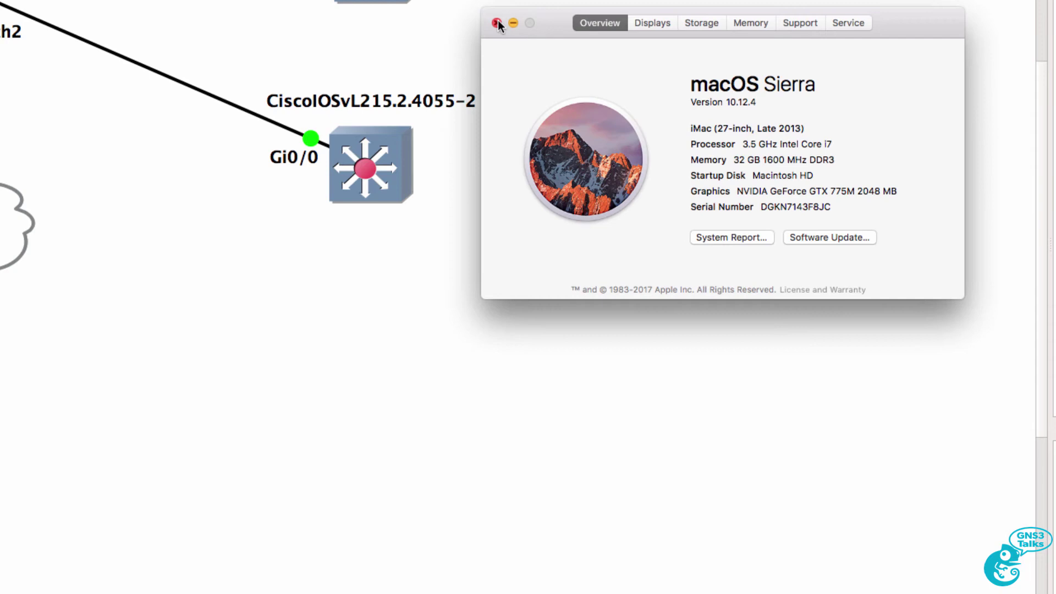
left_click(497, 23)
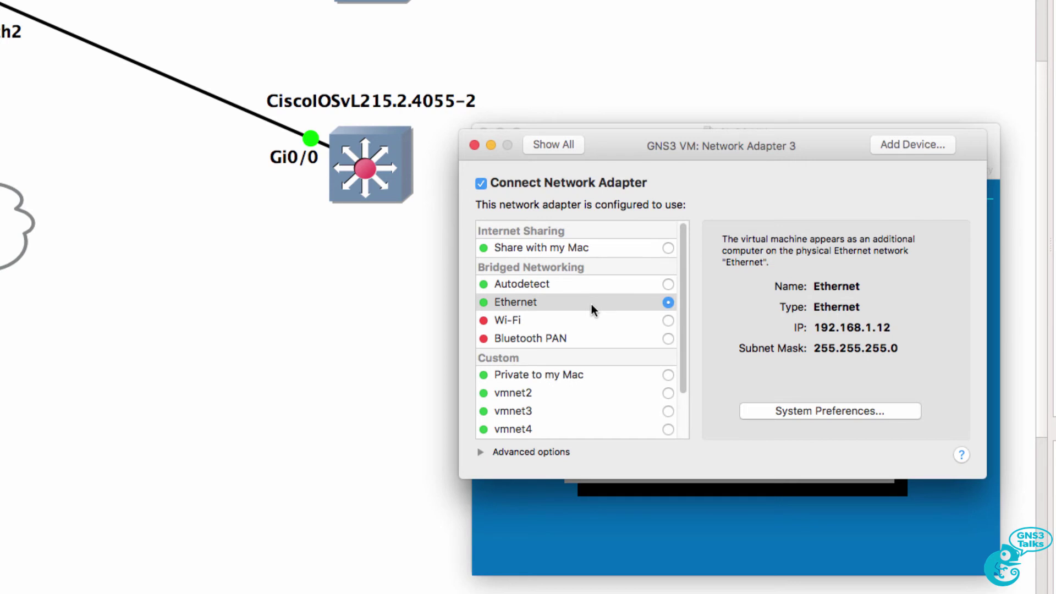
left_click(530, 150)
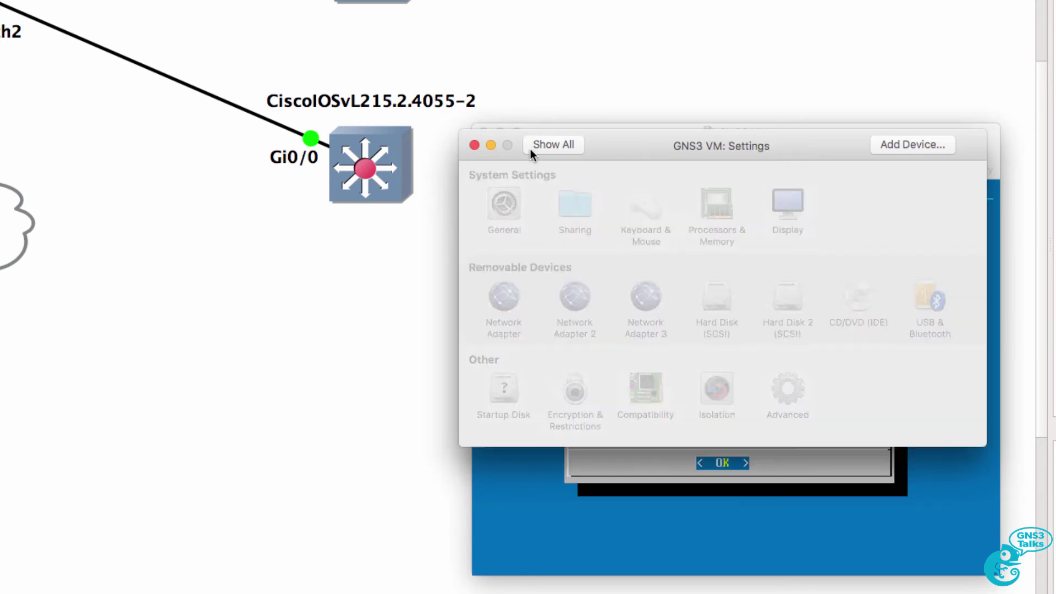
left_click(656, 296)
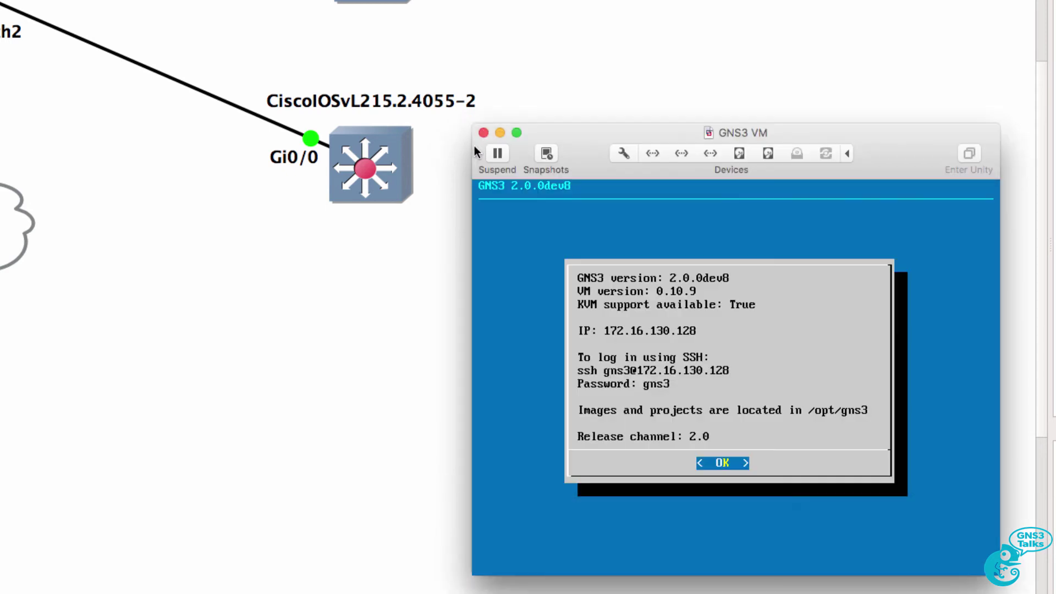
left_click(474, 145)
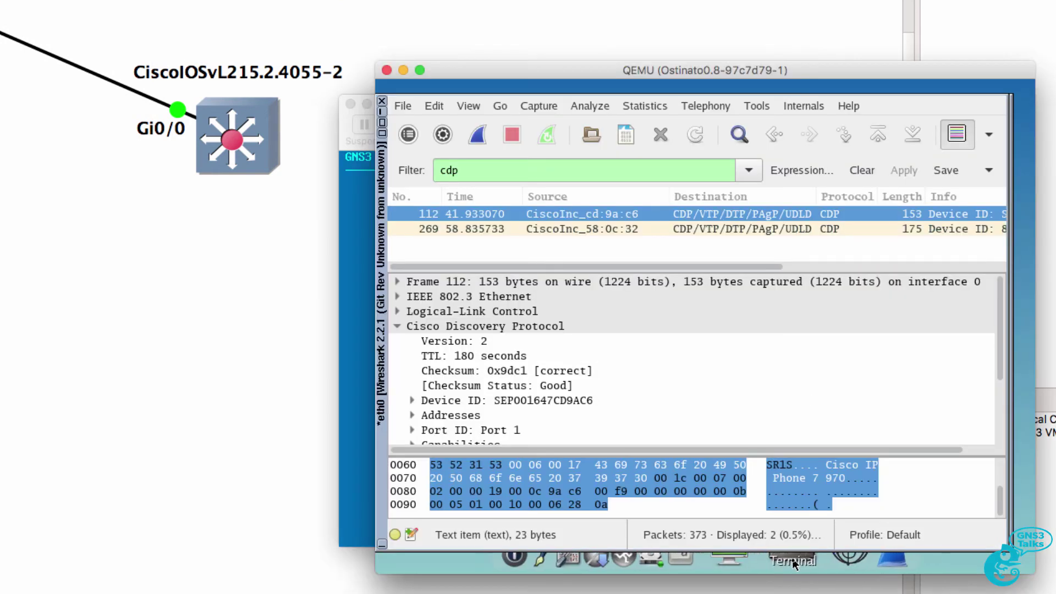
In an Ostinato appliance terminal, run ifconfig eth0 to confirm address 192.168.1.47.
left_click(787, 556)
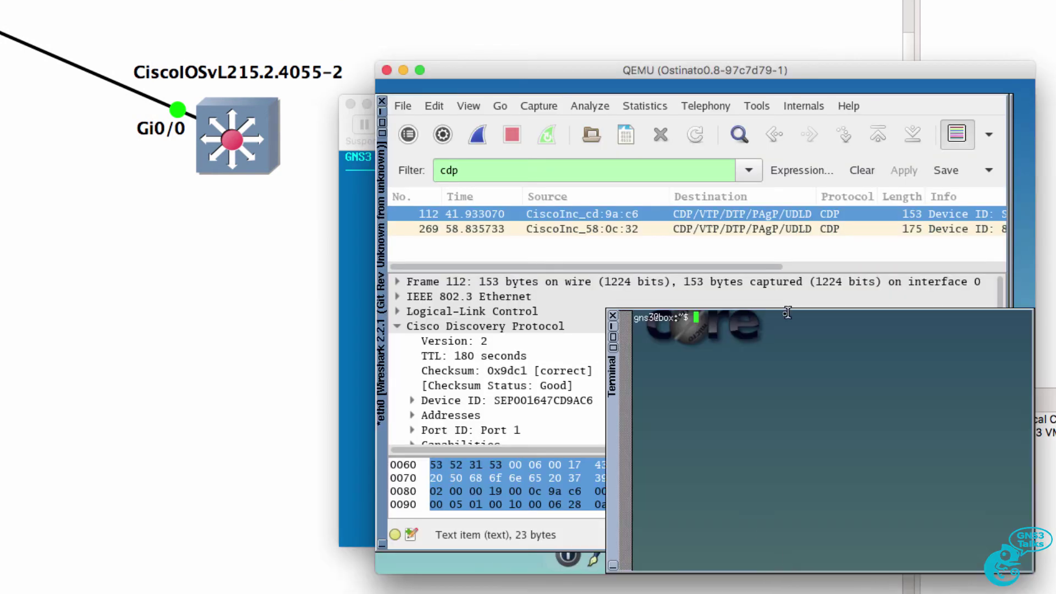
type("ifconfig eth0")
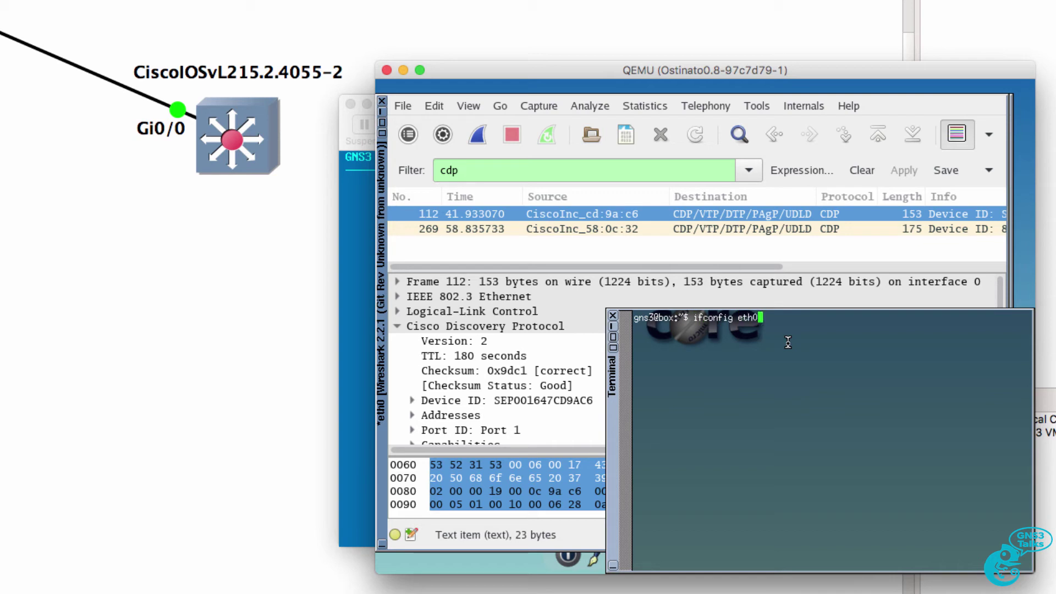
key("Return")
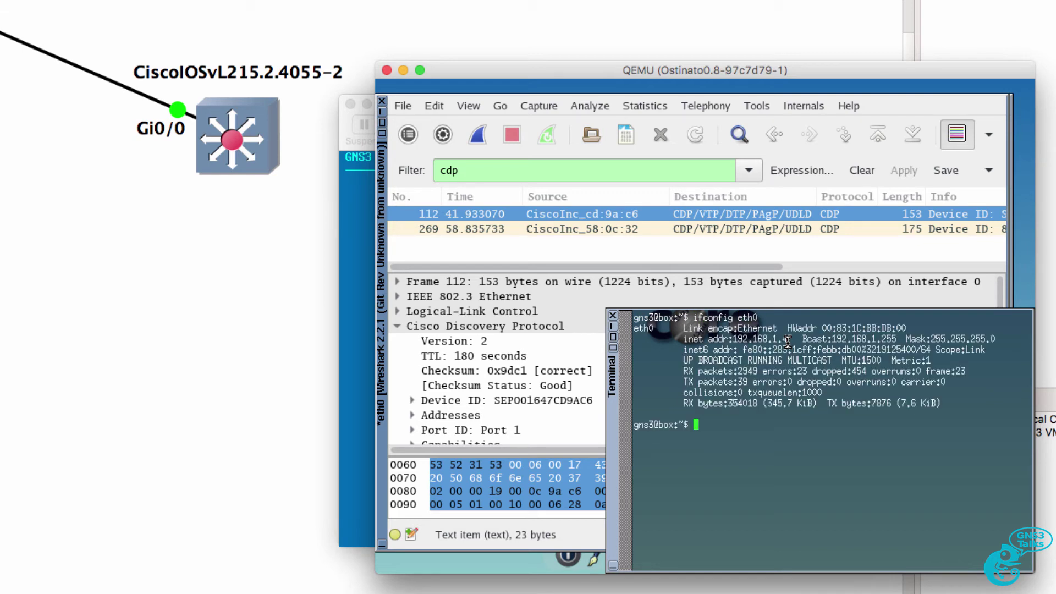
left_click_drag(793, 339, 724, 338)
Ping google.com and stop it to confirm 0% packet loss.
type("ping w")
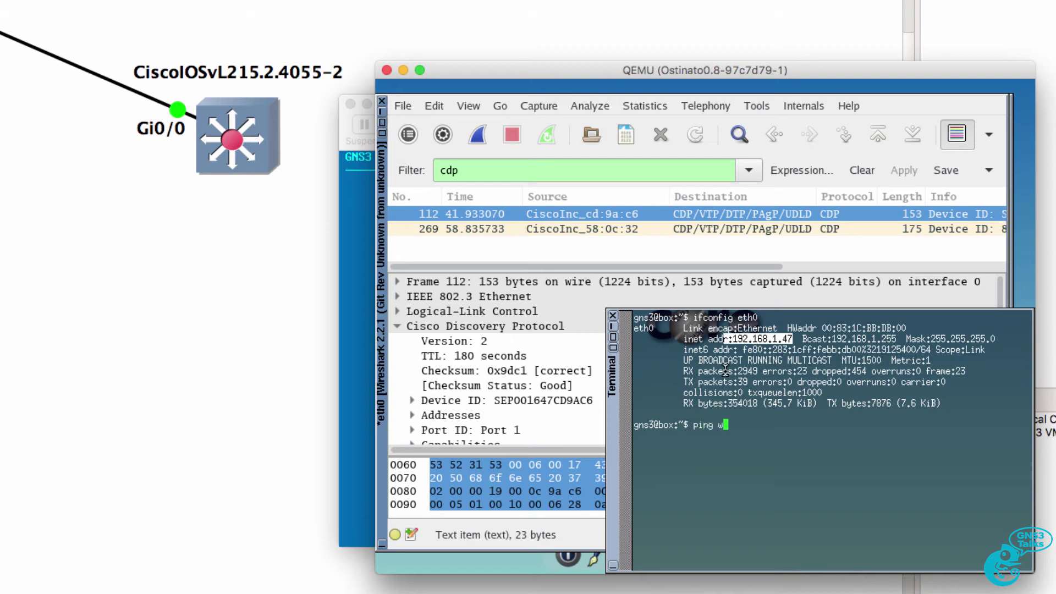
key("BackSpace")
type("google.com")
key("Return")
key("ctrl+c")
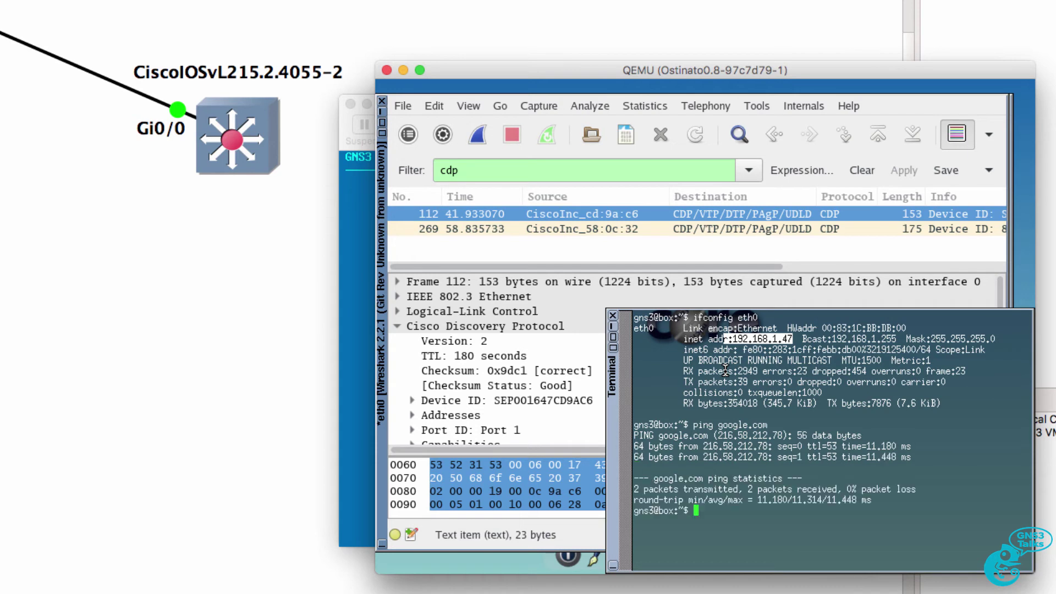
In Wireshark, inspect the CDP packet's Device ID and Platform Cisco IP Phone 7970.
left_click(619, 118)
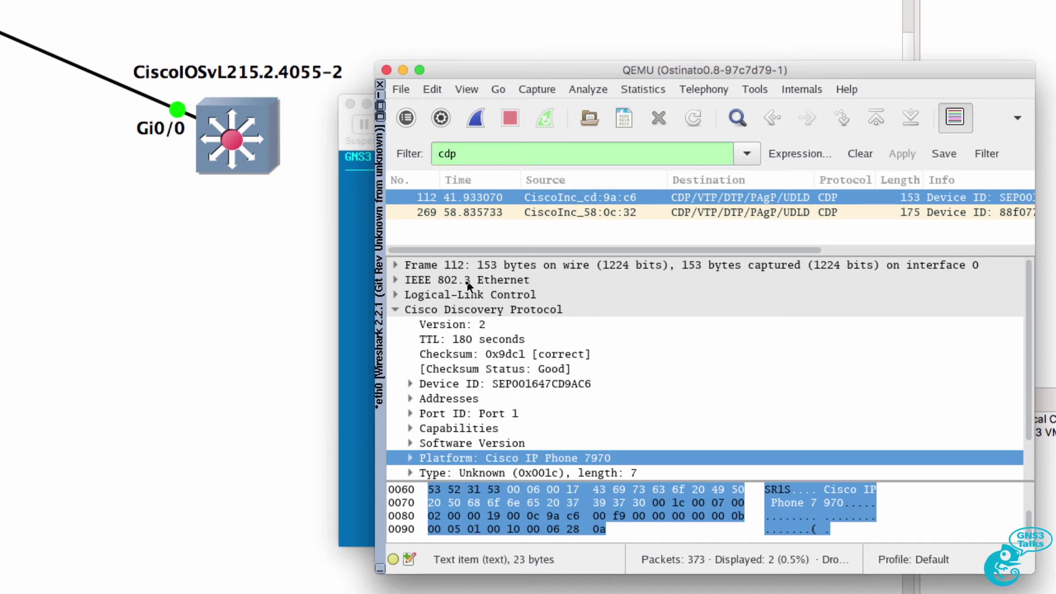
left_click(455, 311)
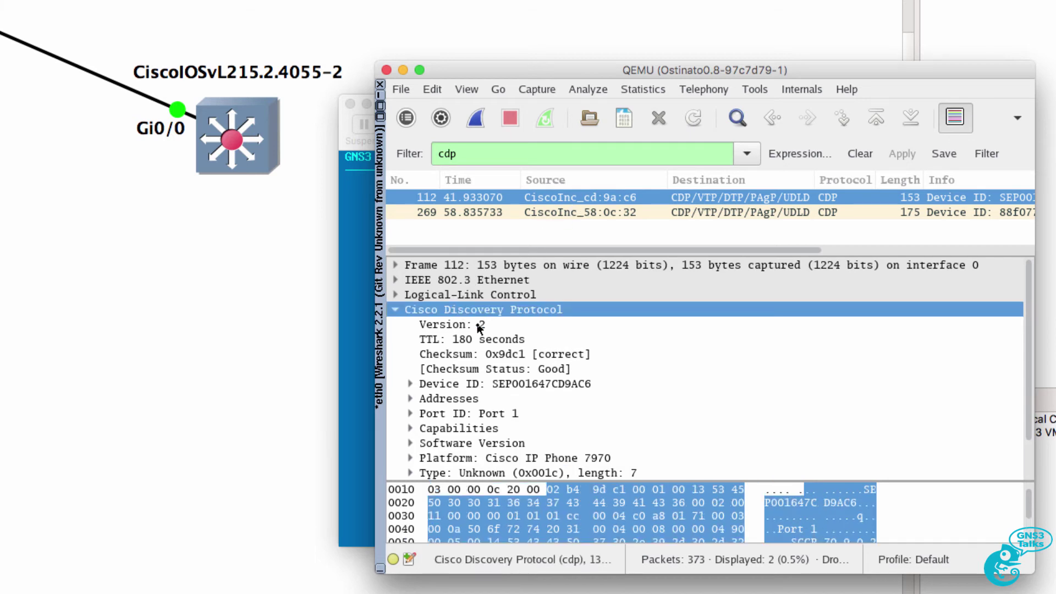
left_click(492, 385)
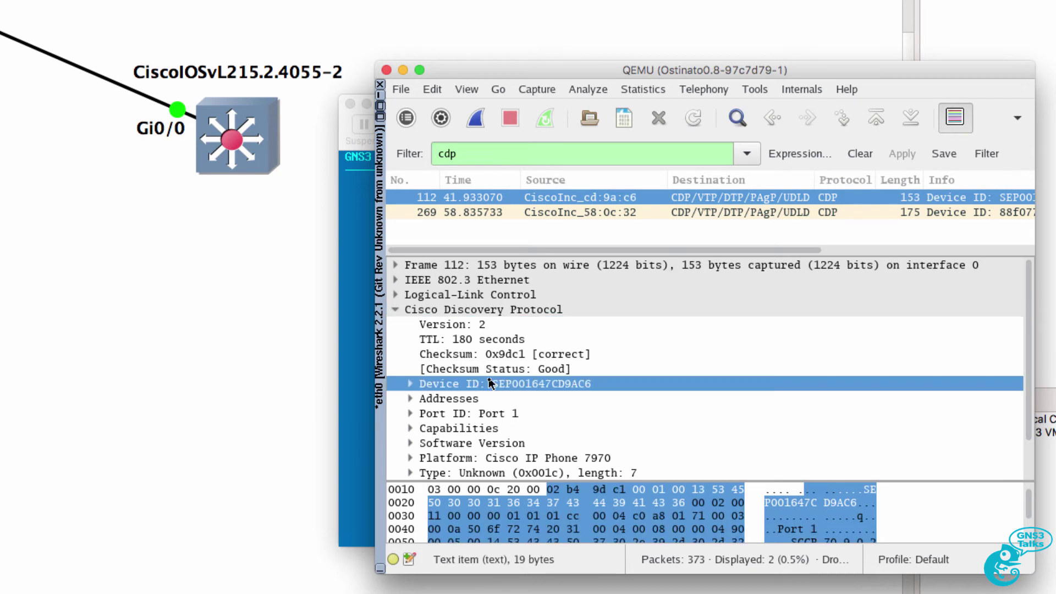
left_click(493, 457)
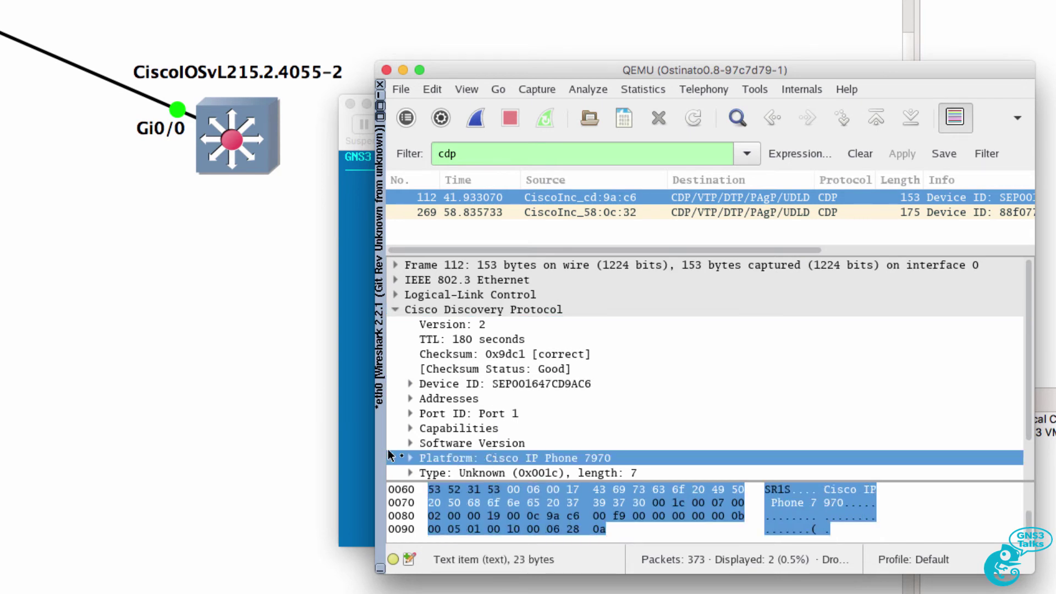
left_click(410, 458)
scroll(445, 437, "down", 2)
scroll(449, 439, "down", 2)
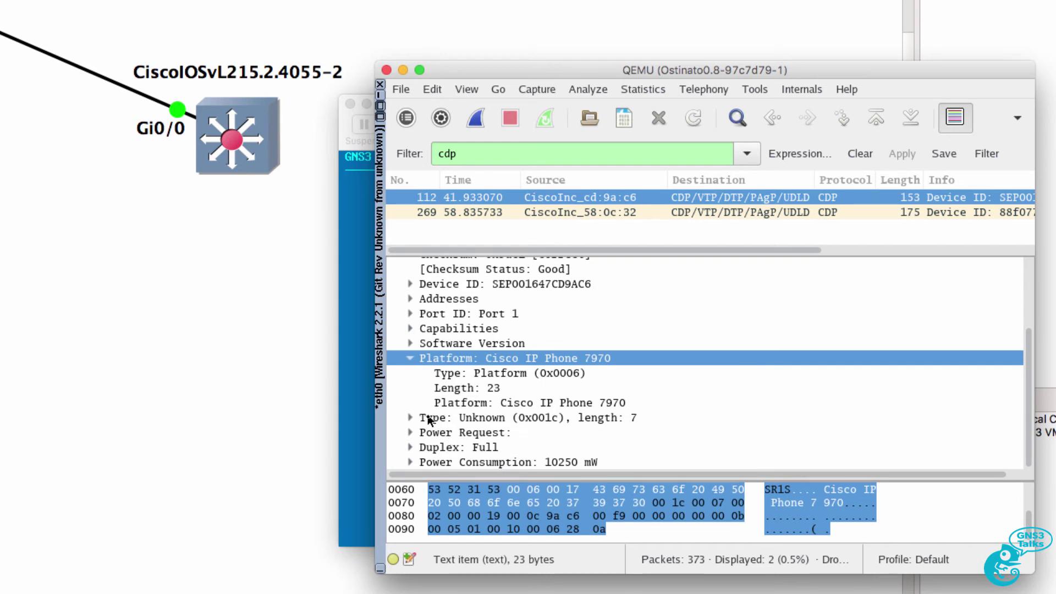
scroll(428, 419, "up", 2)
Expand the Device ID and Addresses fields, showing IP address 192.168.1.113.
left_click(410, 318)
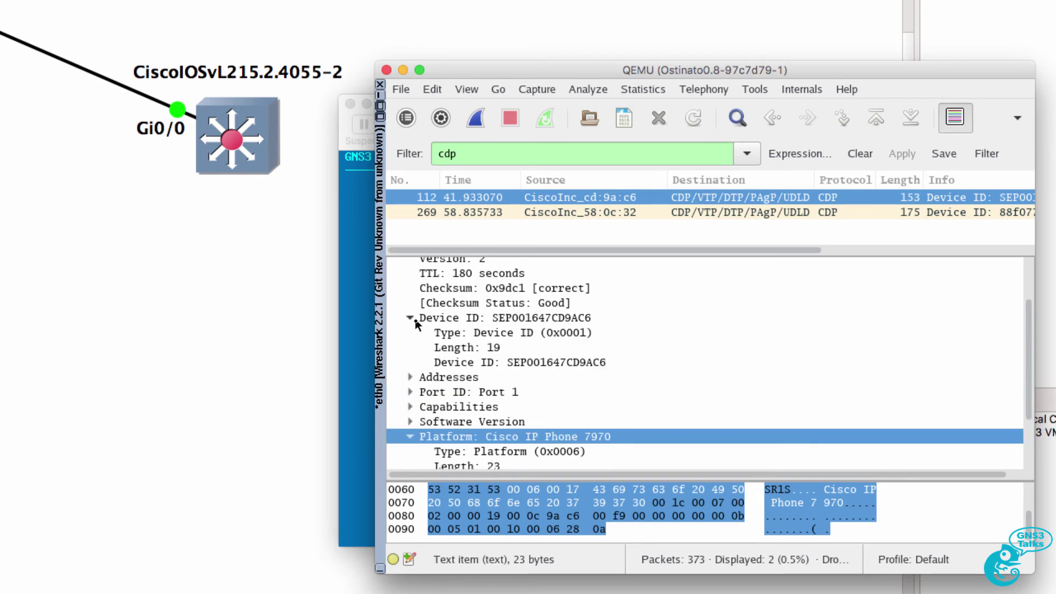
left_click(487, 322)
left_click(428, 379)
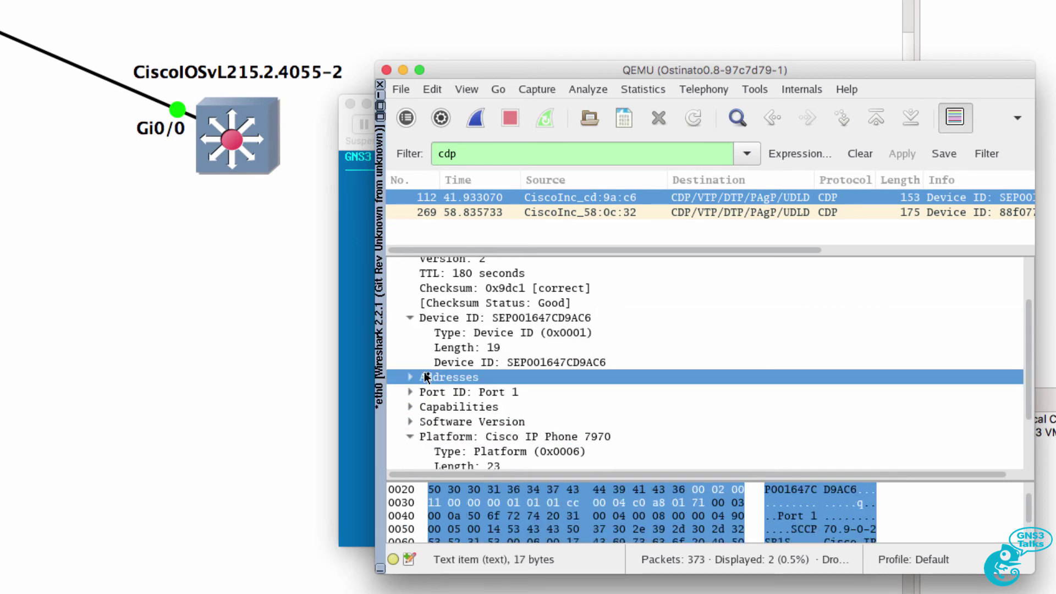
left_click(410, 377)
left_click(494, 434)
scroll(492, 432, "down", 4)
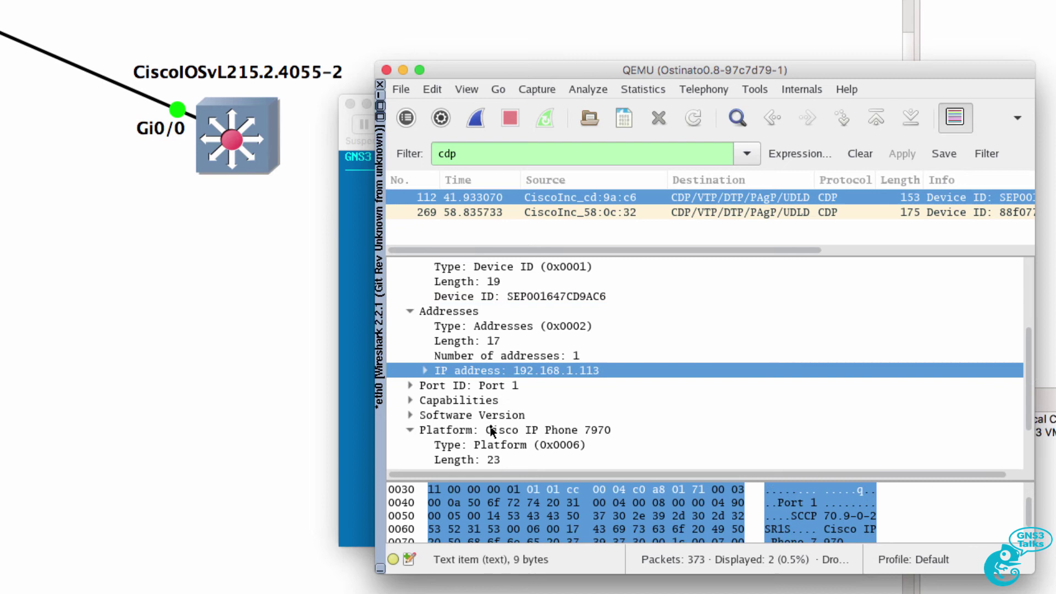
left_click(431, 369)
scroll(436, 373, "down", 4)
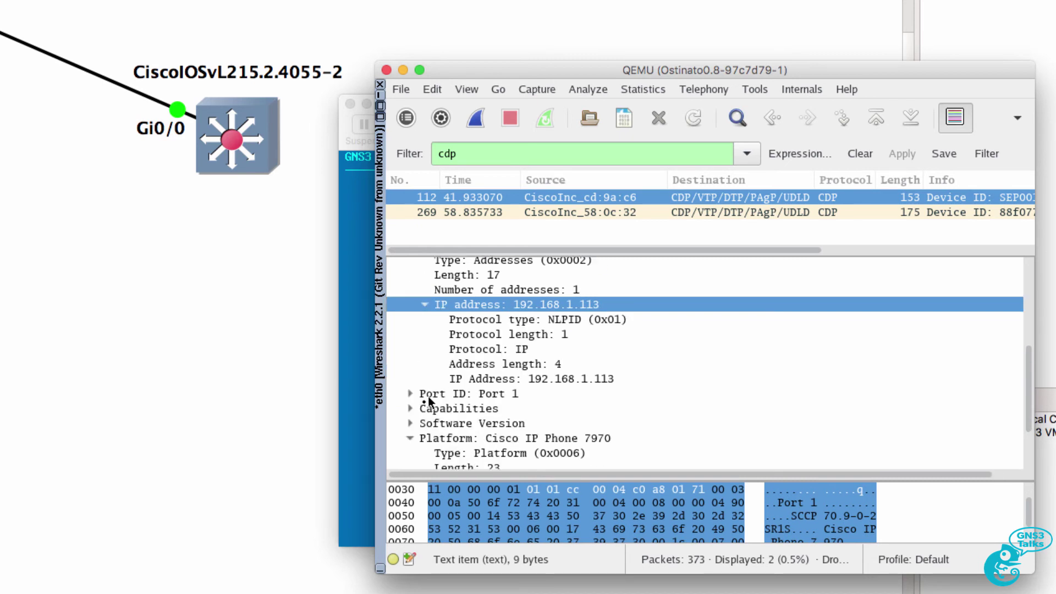
Expand Port ID (Port 1), Capabilities flags and Software Version SCCP70.9-0-2SR1S.
left_click(410, 393)
left_click(496, 438)
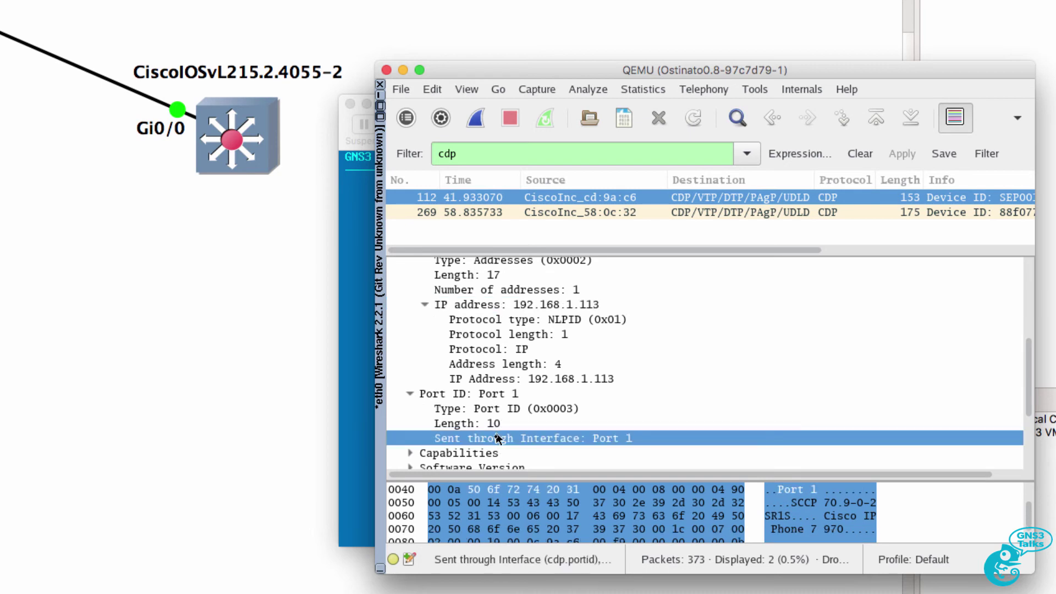
scroll(468, 425, "down", 4)
left_click(410, 387)
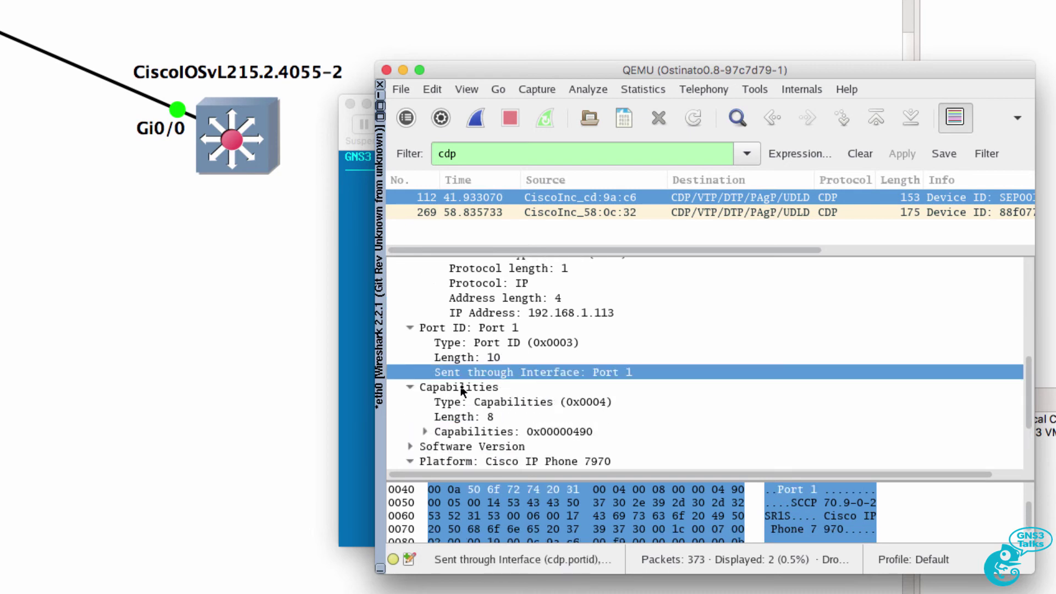
left_click(424, 432)
scroll(444, 428, "down", 5)
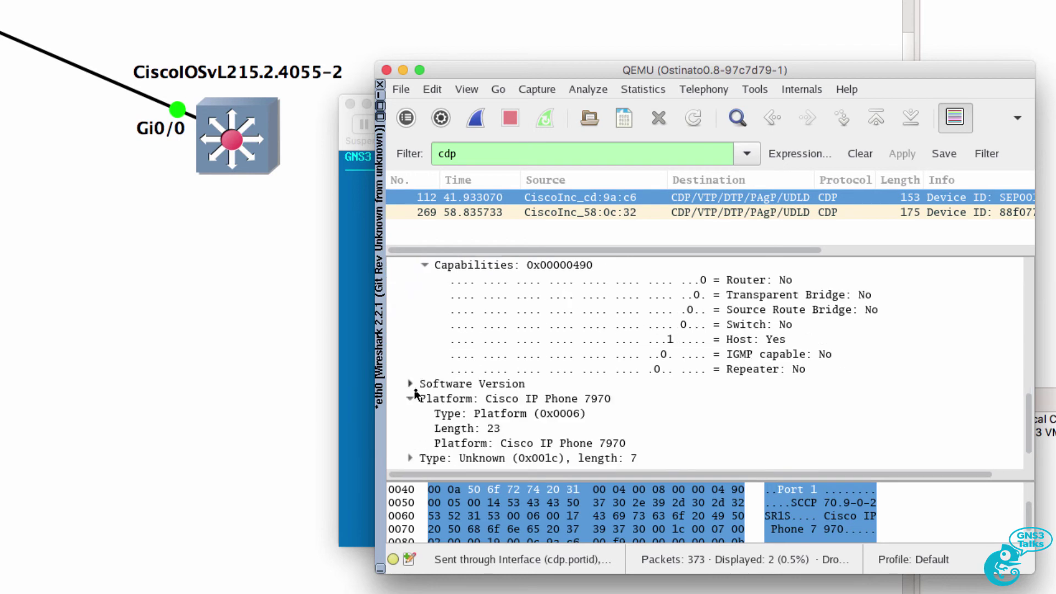
left_click(415, 385)
scroll(468, 396, "down", 3)
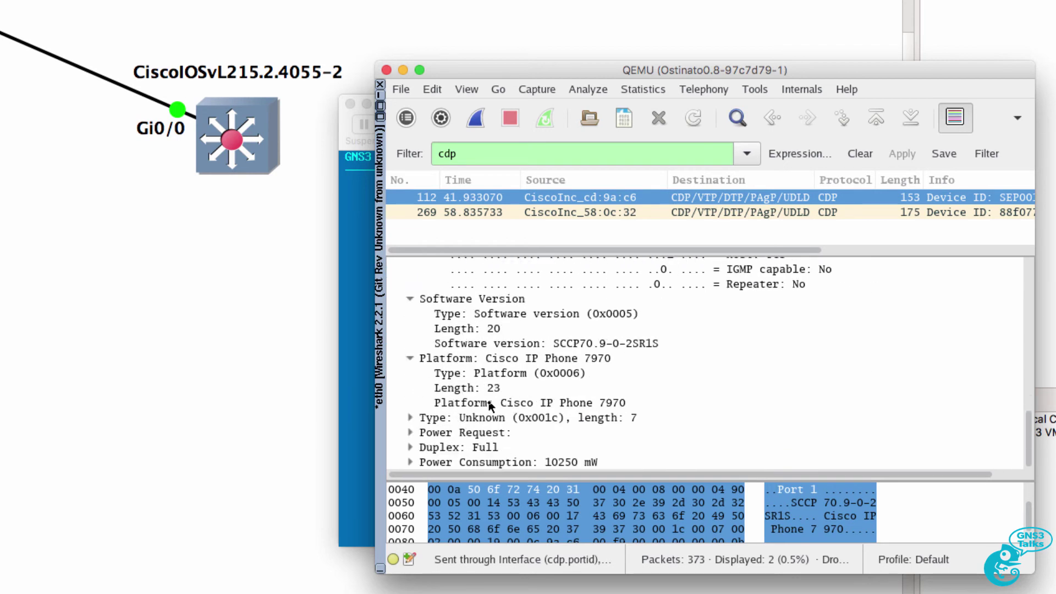
left_click(497, 344)
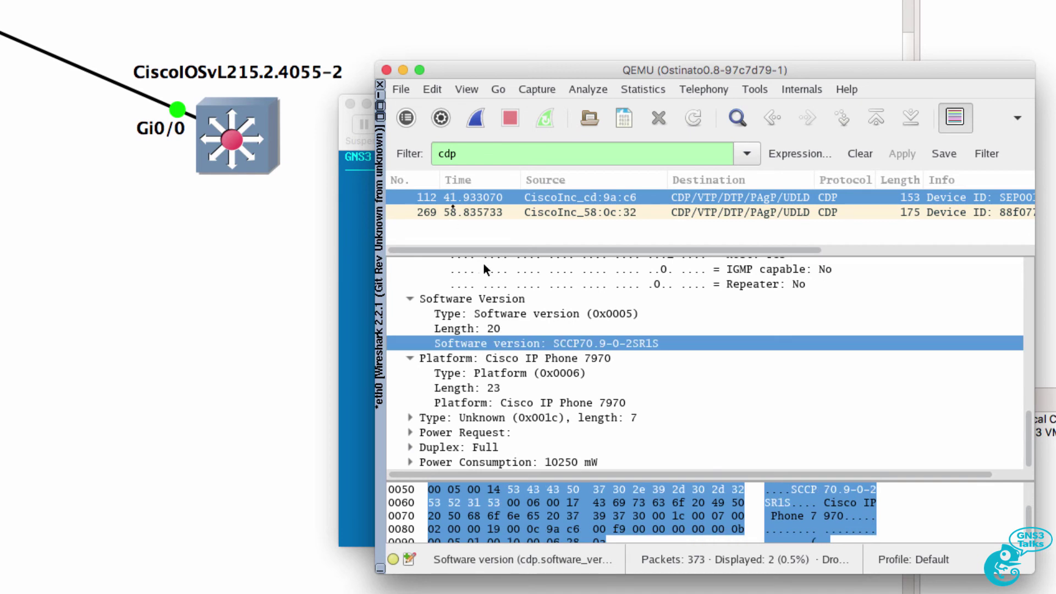
left_click(412, 91)
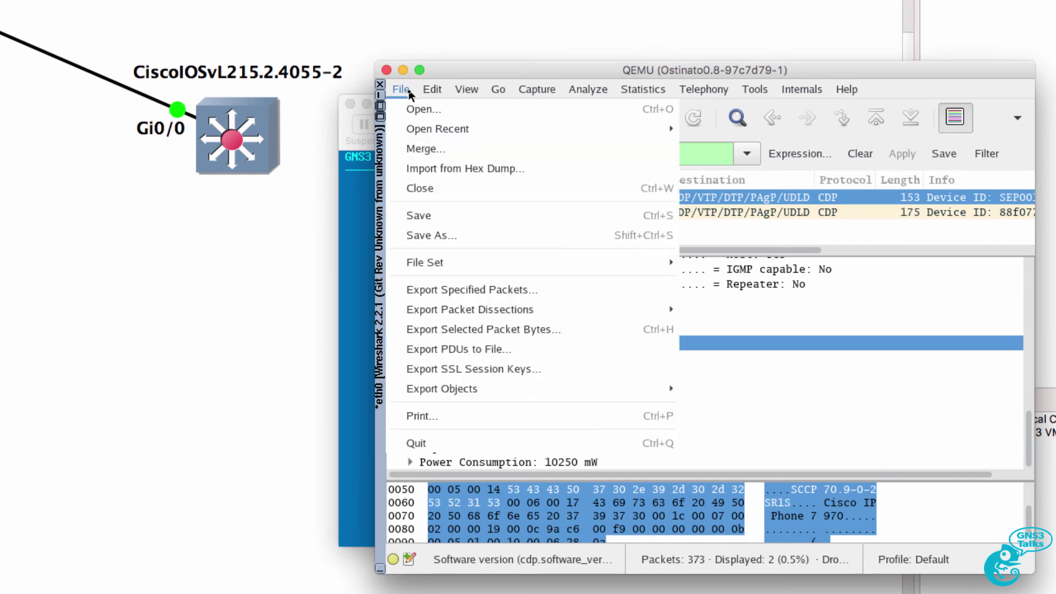
Export only the selected packet as cdp-phone in Wireshark/tcpdump pcap format.
left_click(439, 292)
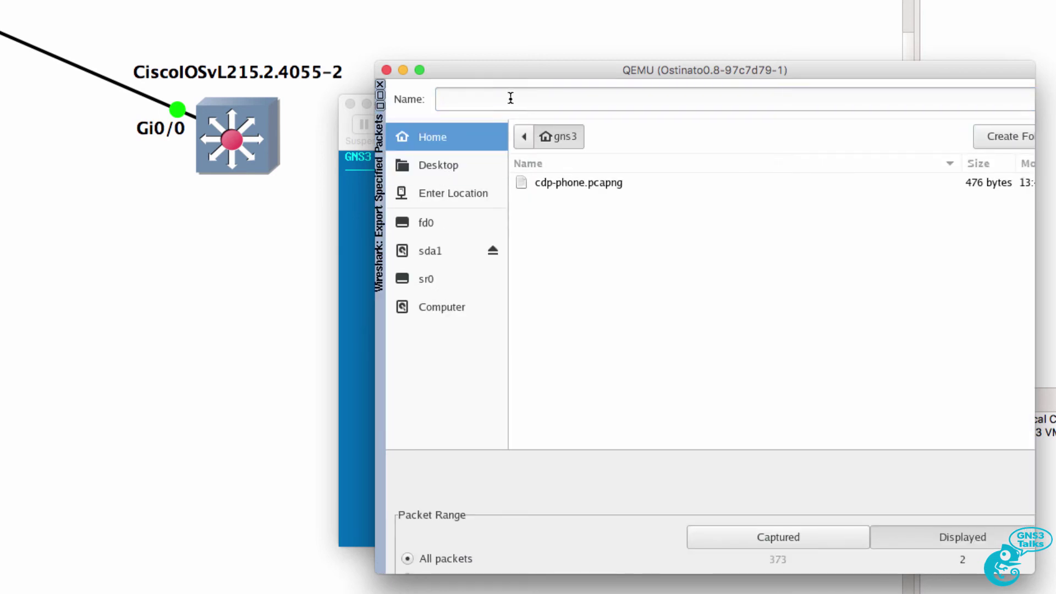
type("cdp-")
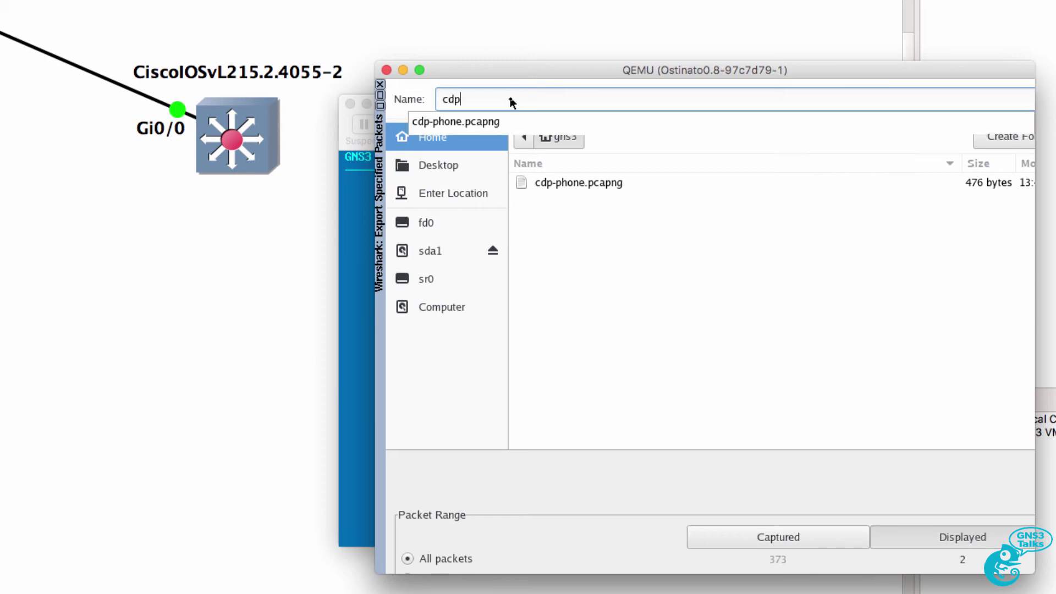
key("BackSpace")
type("-phone")
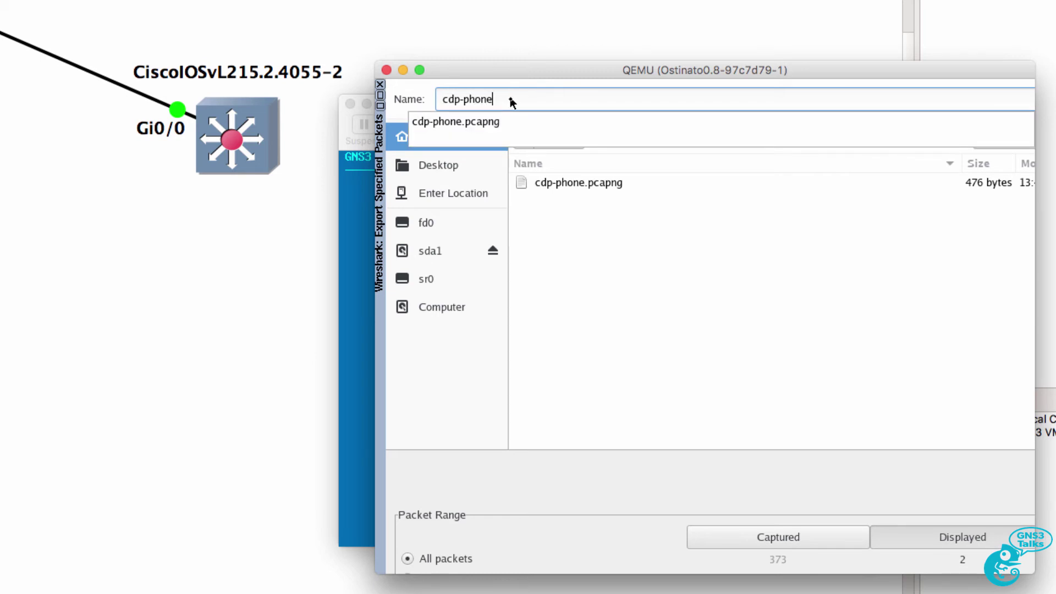
key("Escape")
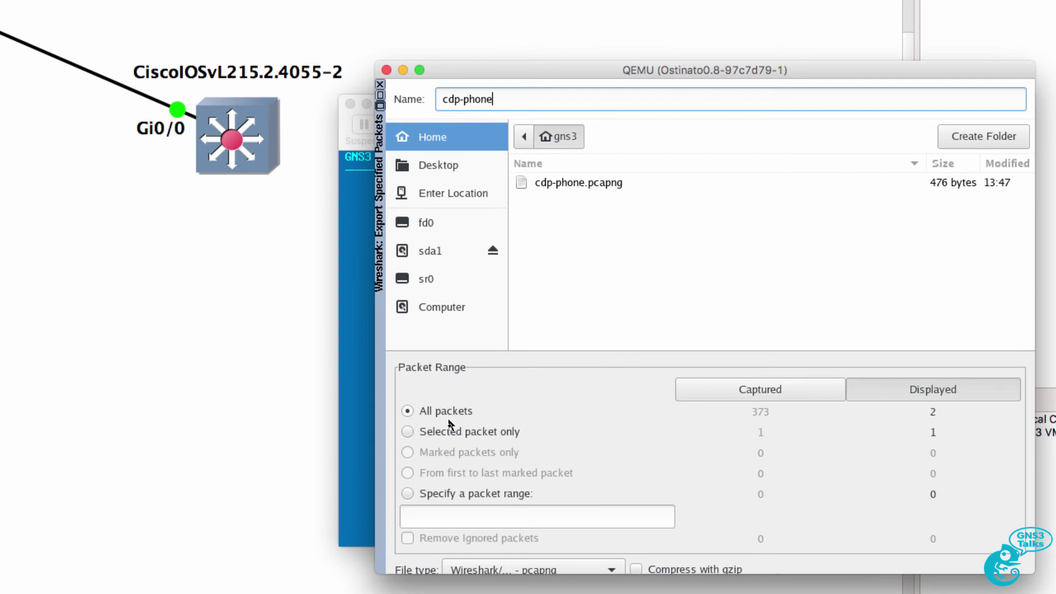
left_click(452, 435)
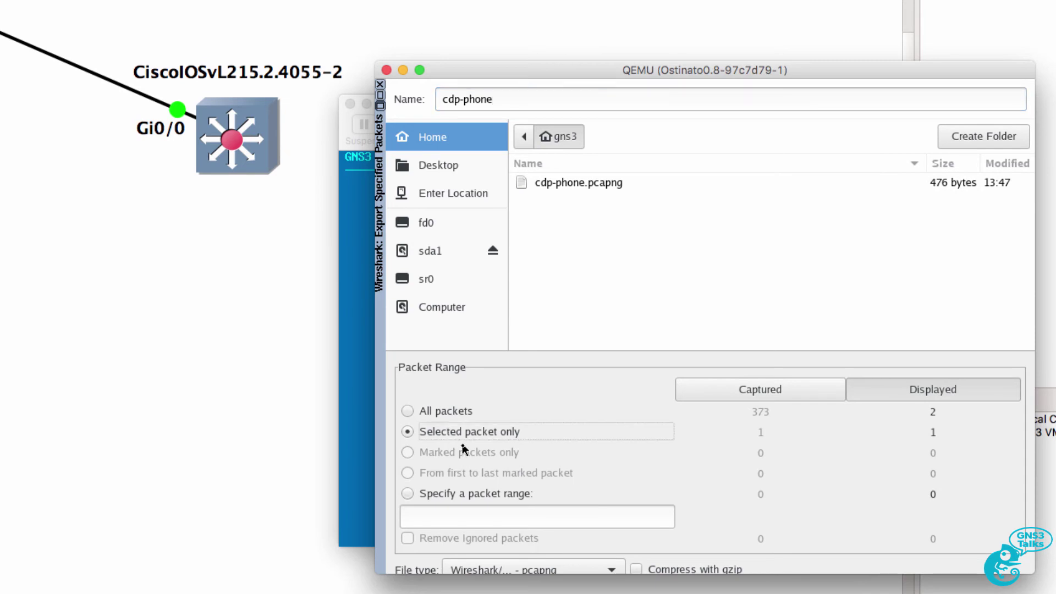
left_click(572, 567)
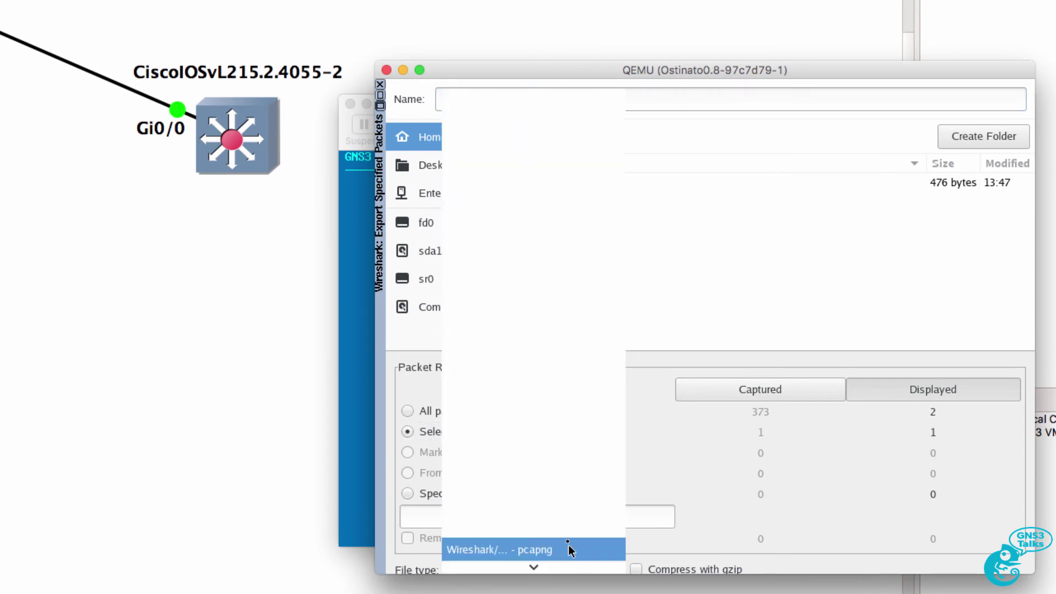
scroll(566, 539, "down", 2)
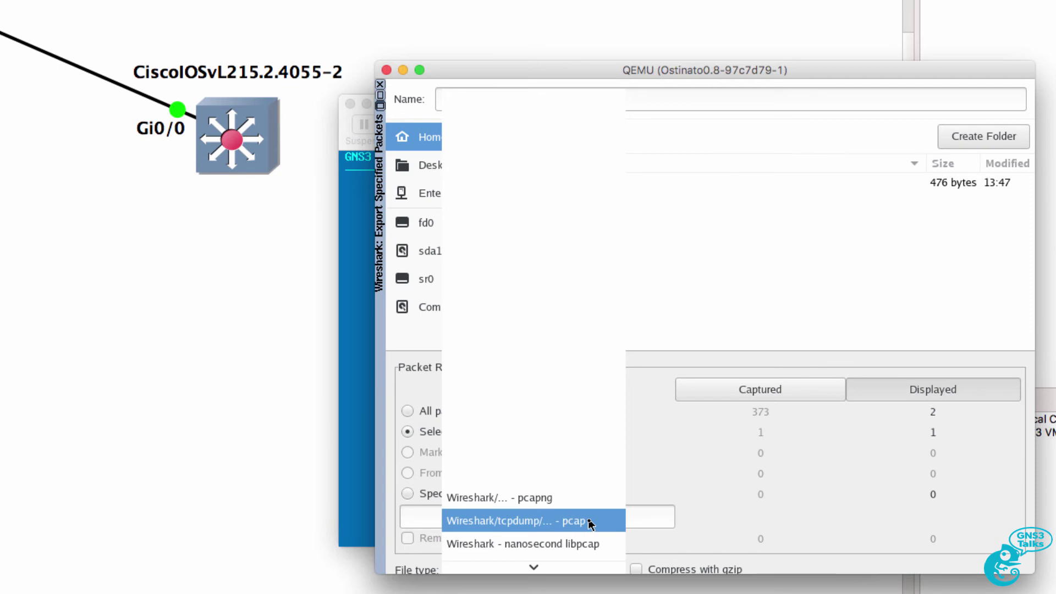
left_click(590, 523)
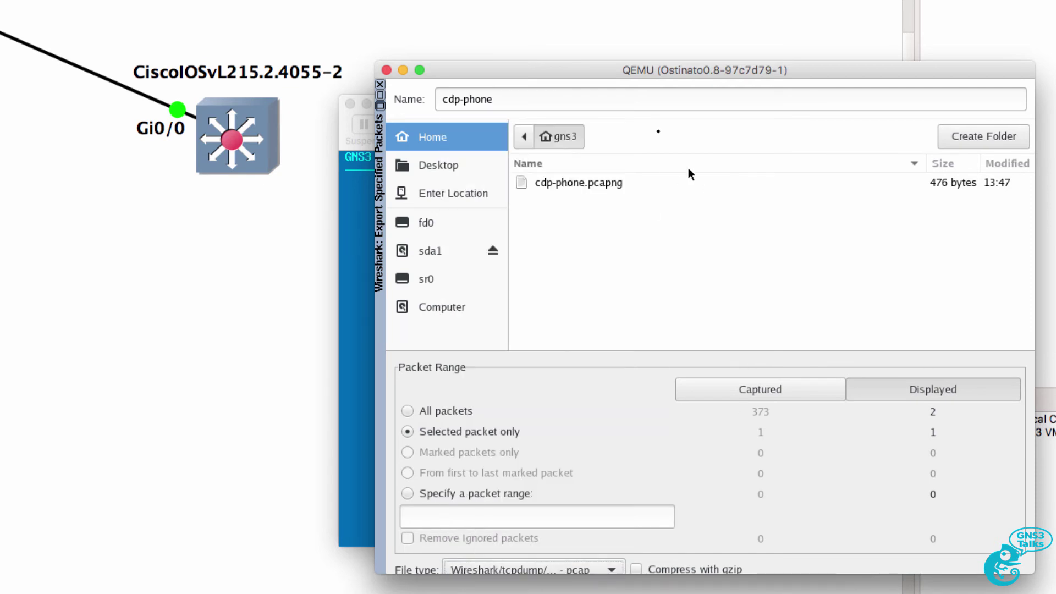
left_click(531, 99)
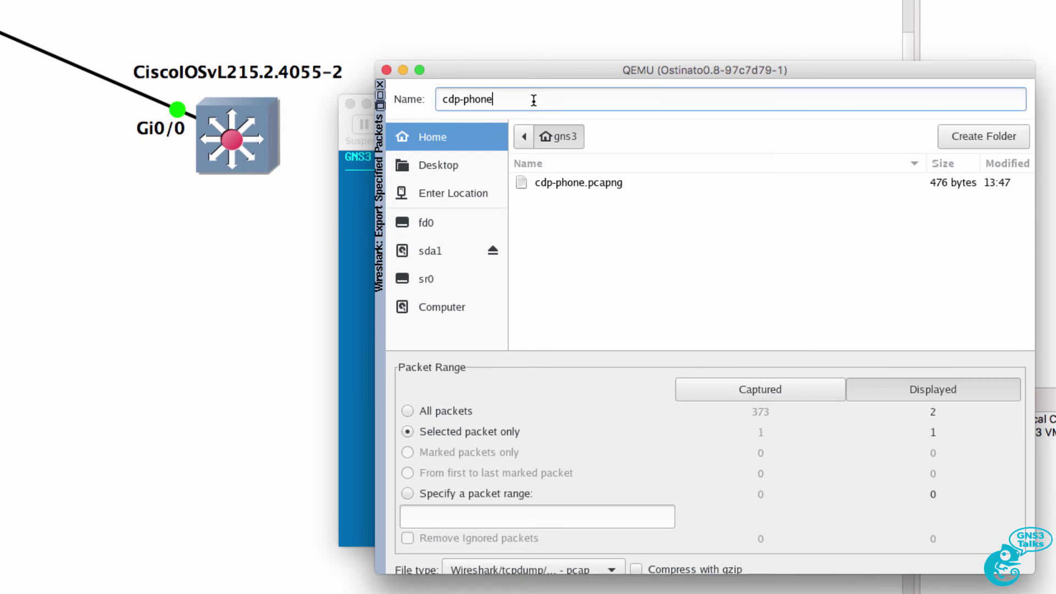
key("Return")
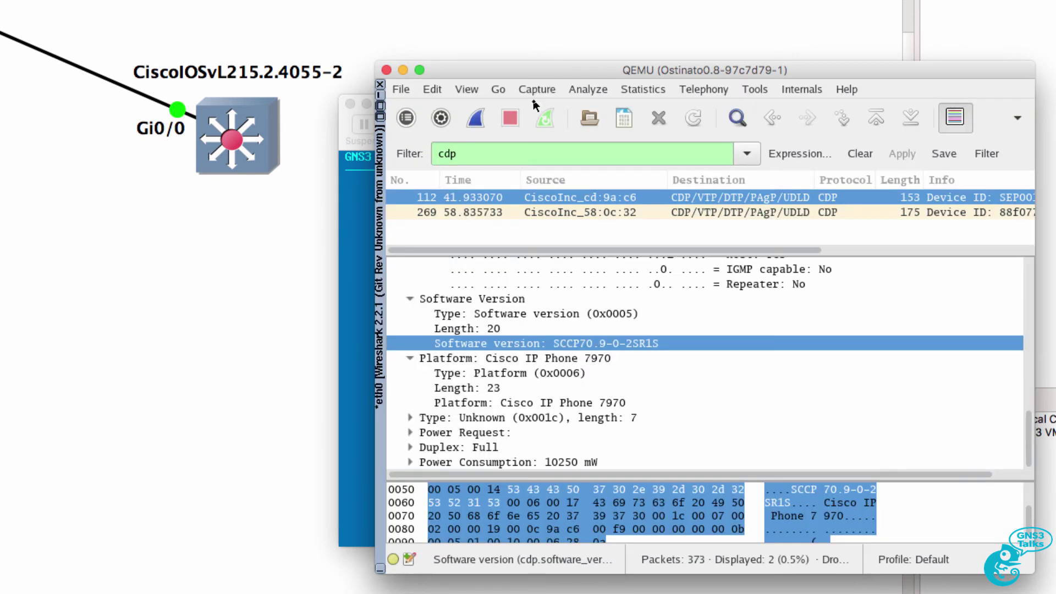
Minimise Wireshark, launch Ostinato and expand Port Group 0 to list its ports.
left_click(380, 106)
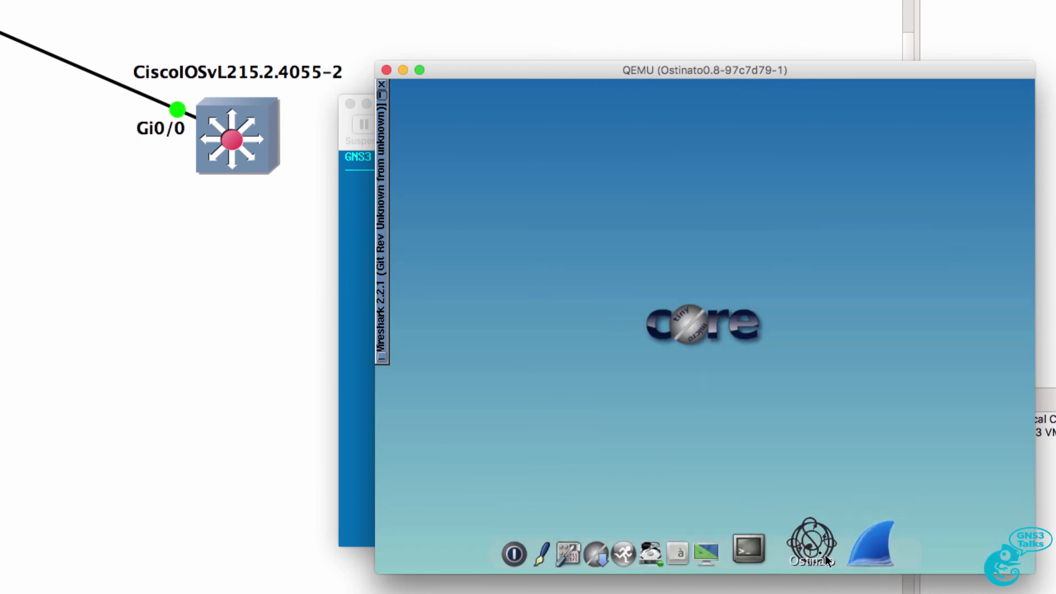
left_click(818, 553)
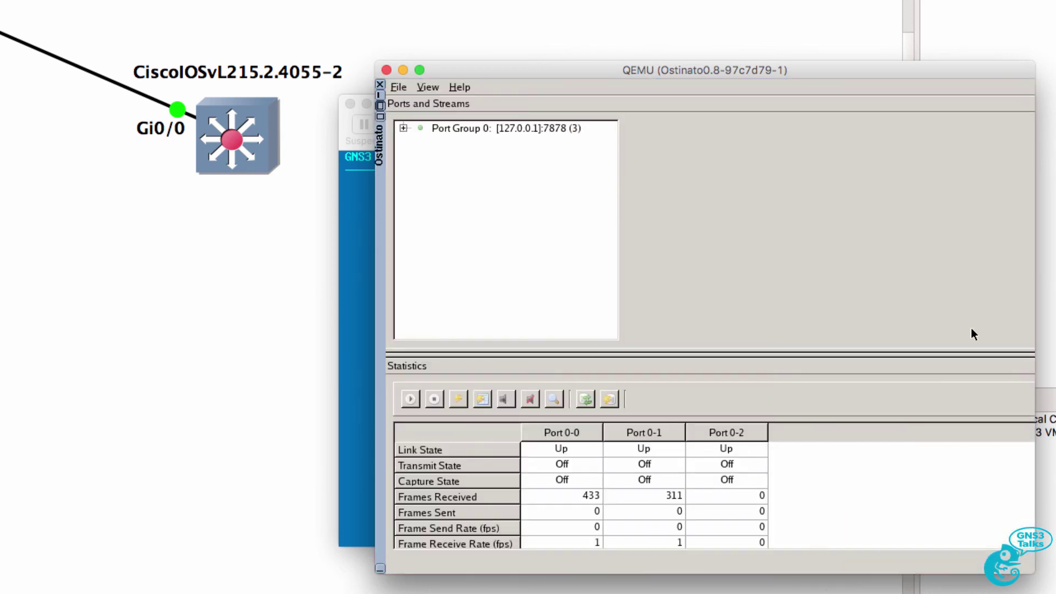
left_click(496, 141)
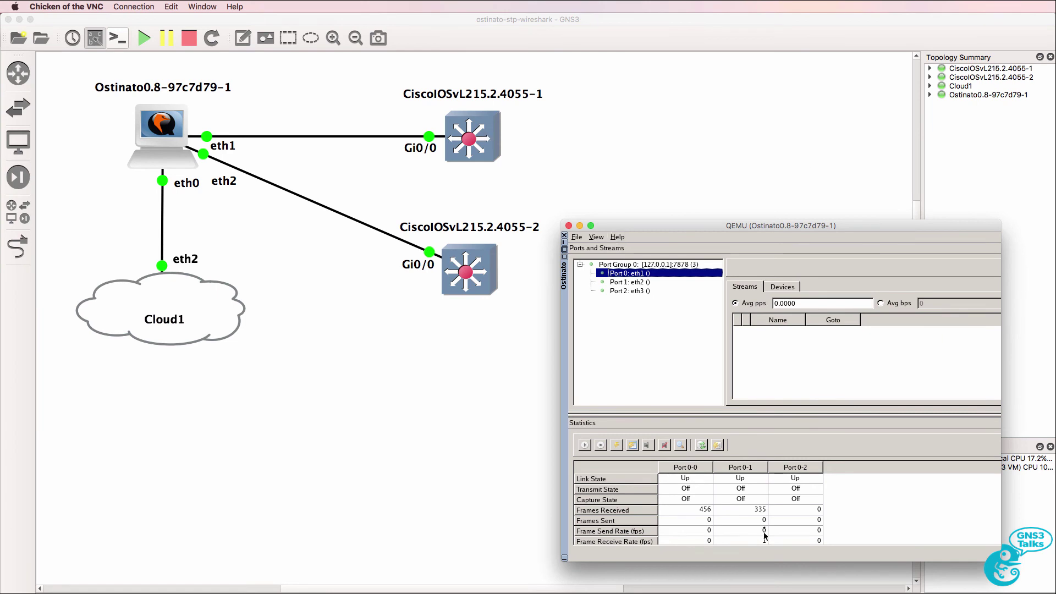
On switch S1, enter privileged mode with 'en' and confirm 'sh cdp nei' shows no neighbours.
key("Return")
type("en")
key("Return")
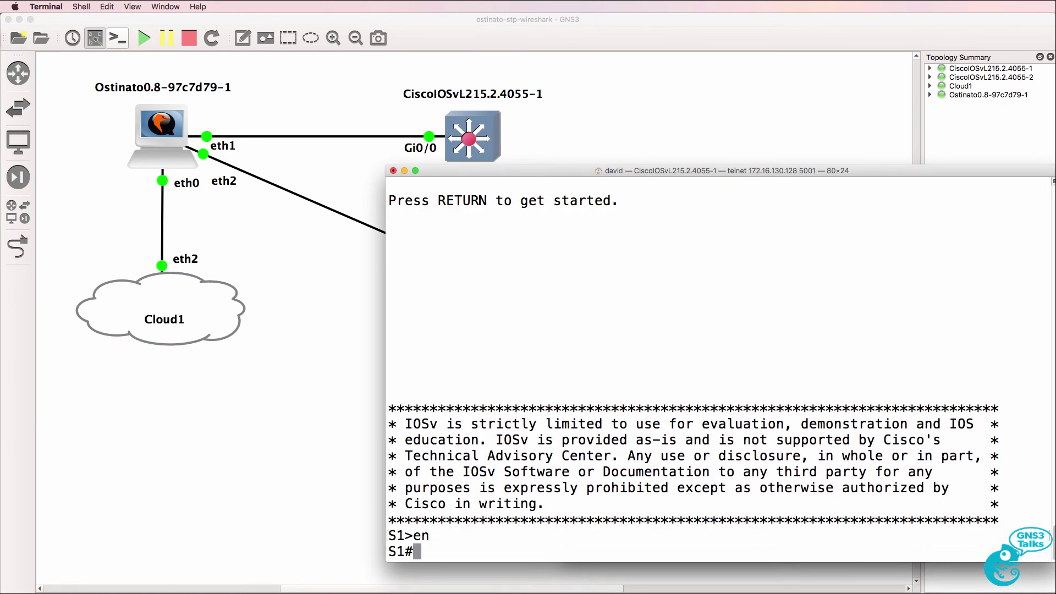
type("sh cdp nei")
key("Return")
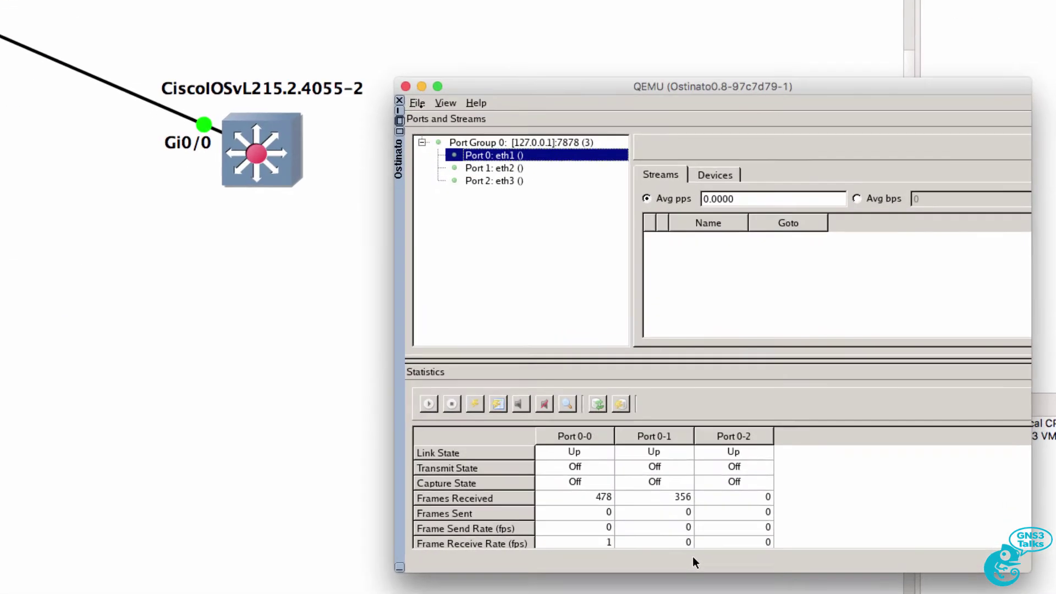
left_click(547, 206)
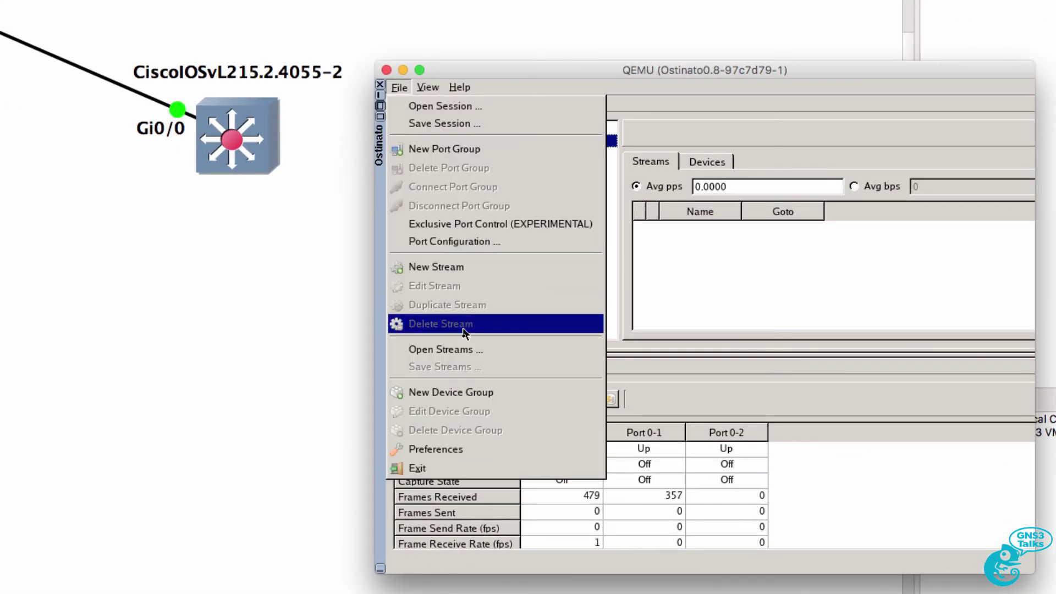
Import cdp-phone.pcap as a PCAP stream onto Port 0 (eth1) with default import options.
left_click(460, 350)
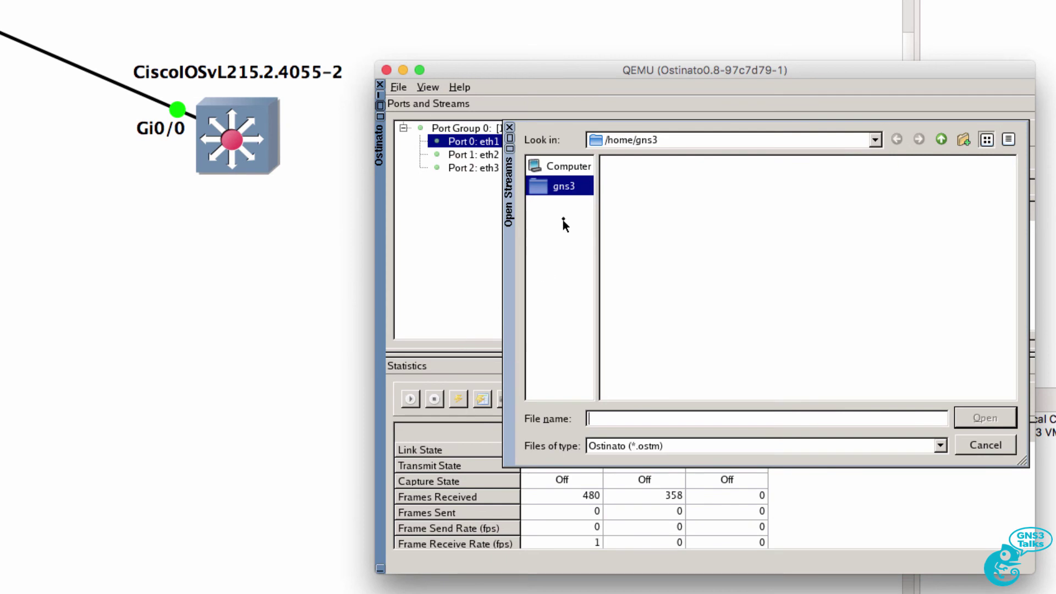
left_click(759, 444)
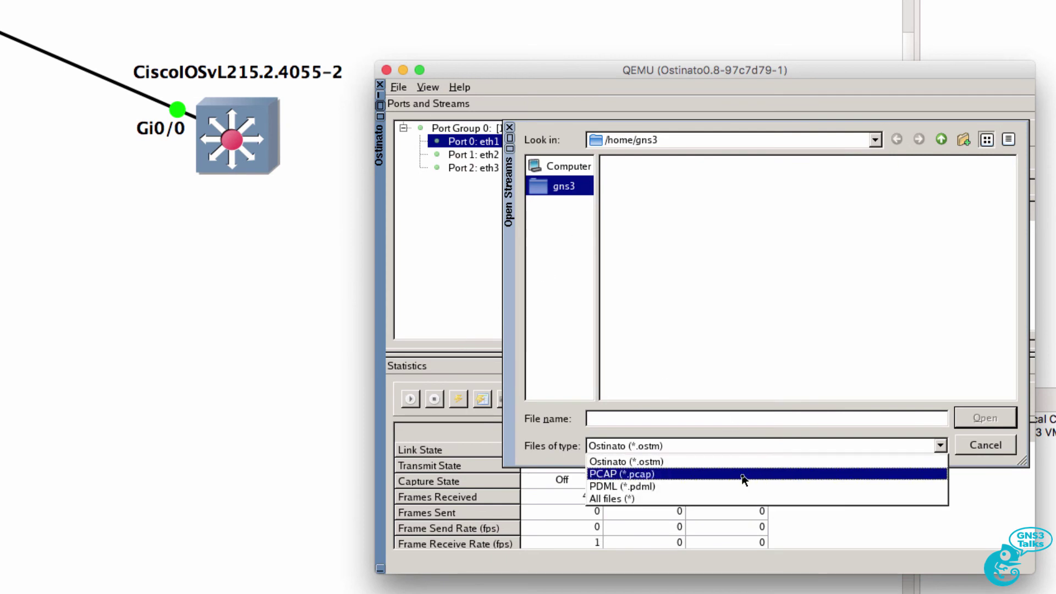
left_click(750, 474)
left_click(658, 163)
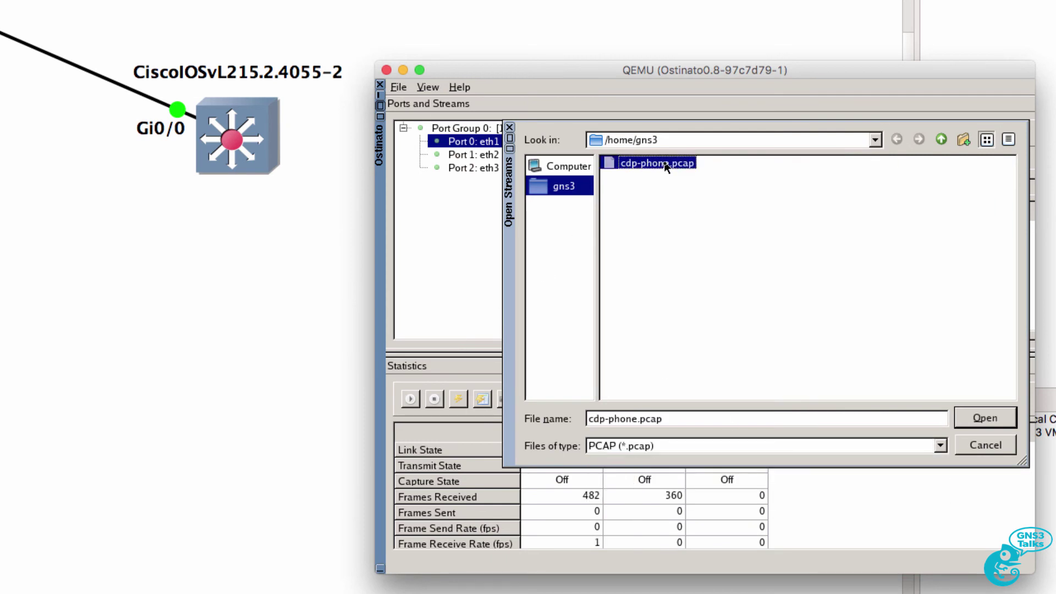
left_click(985, 420)
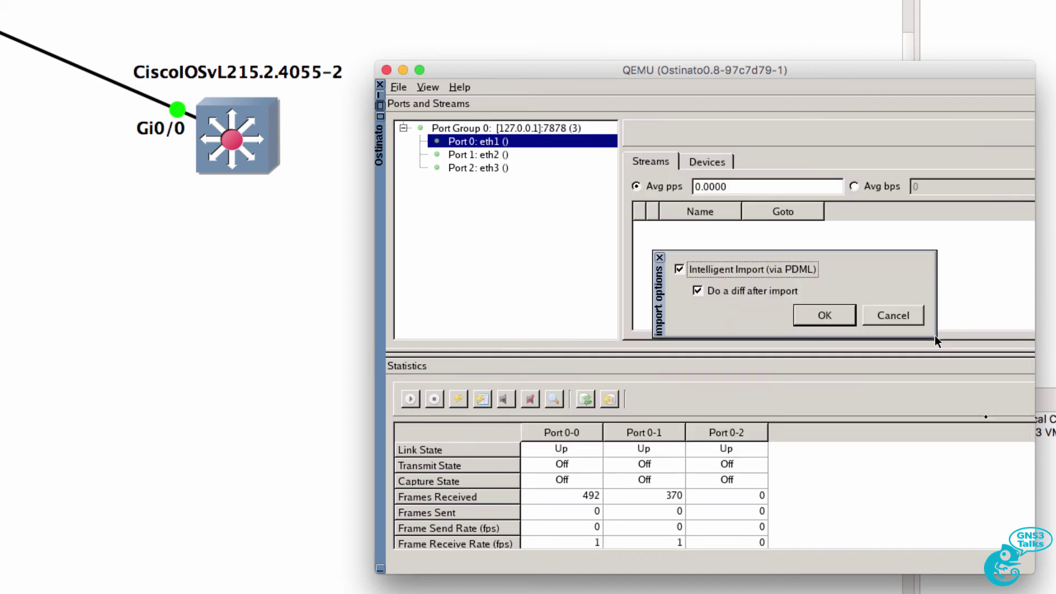
left_click(825, 316)
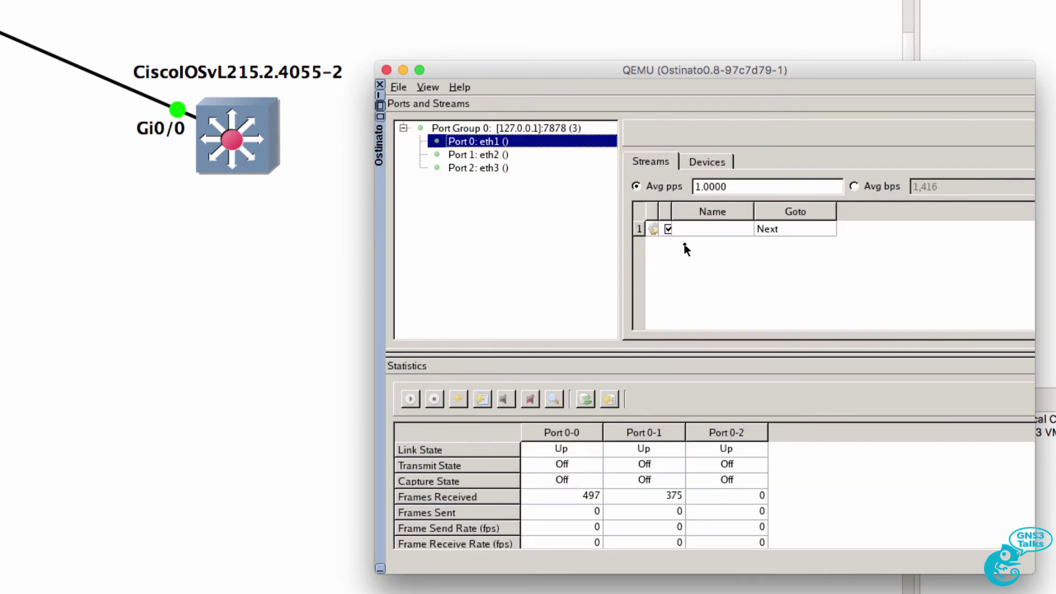
Open imported stream 1 in an enlarged stream editor showing its Packet View.
left_click(653, 230)
left_click(653, 230)
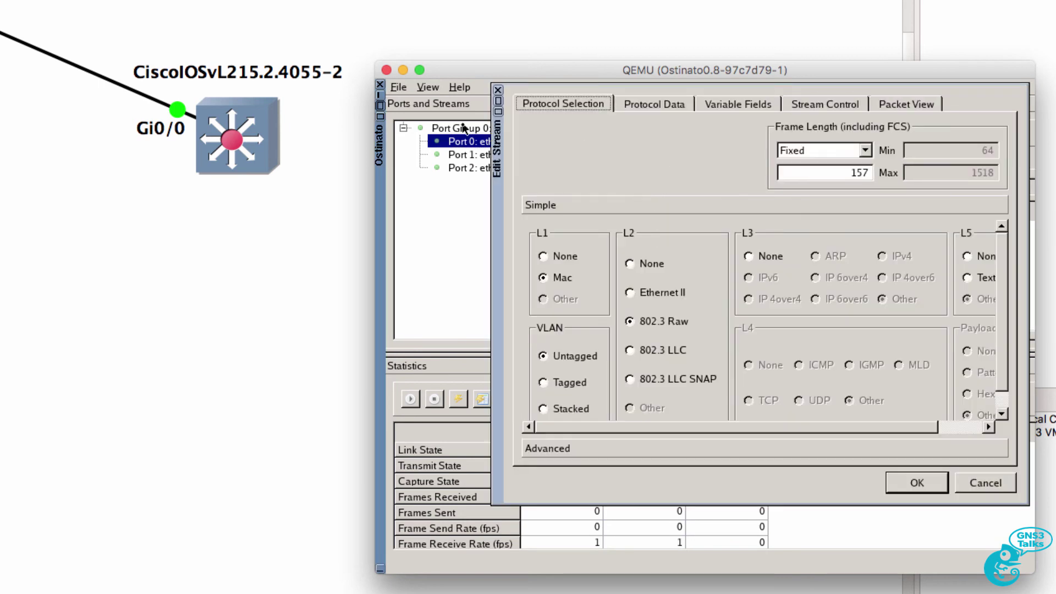
left_click(498, 101)
left_click_drag(497, 110, 380, 107)
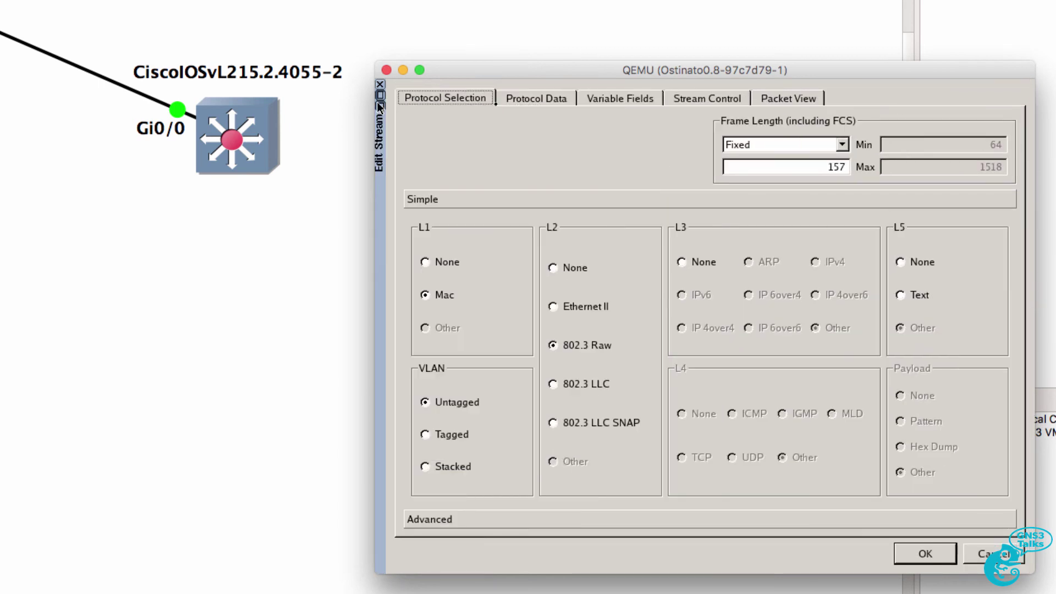
left_click(770, 101)
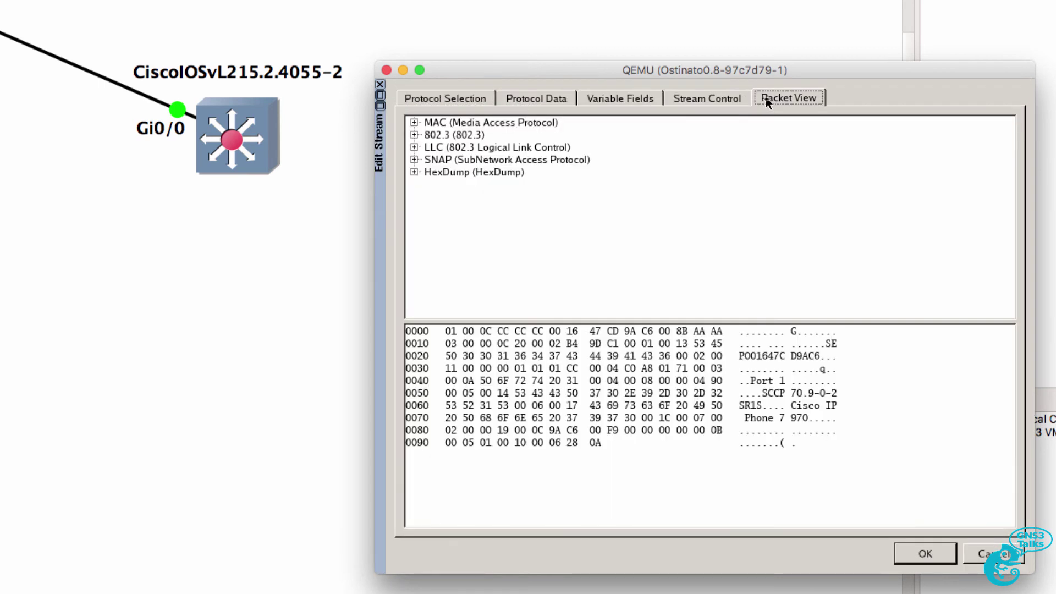
Expand the MAC, 802.3, LLC, SNAP and HexDump layers, matching each to its bytes.
left_click(415, 122)
left_click(458, 136)
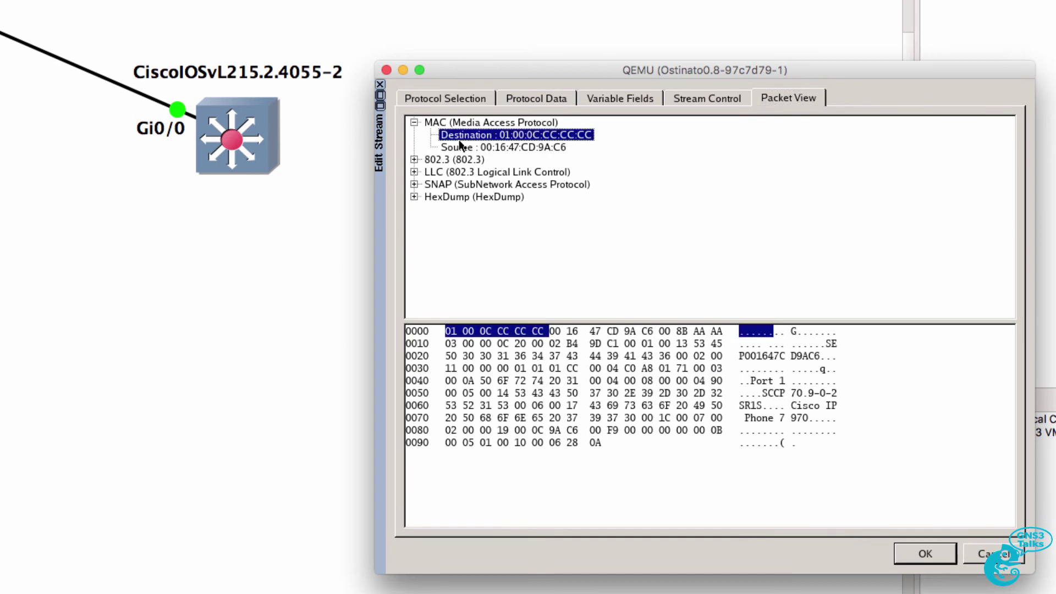
left_click(466, 150)
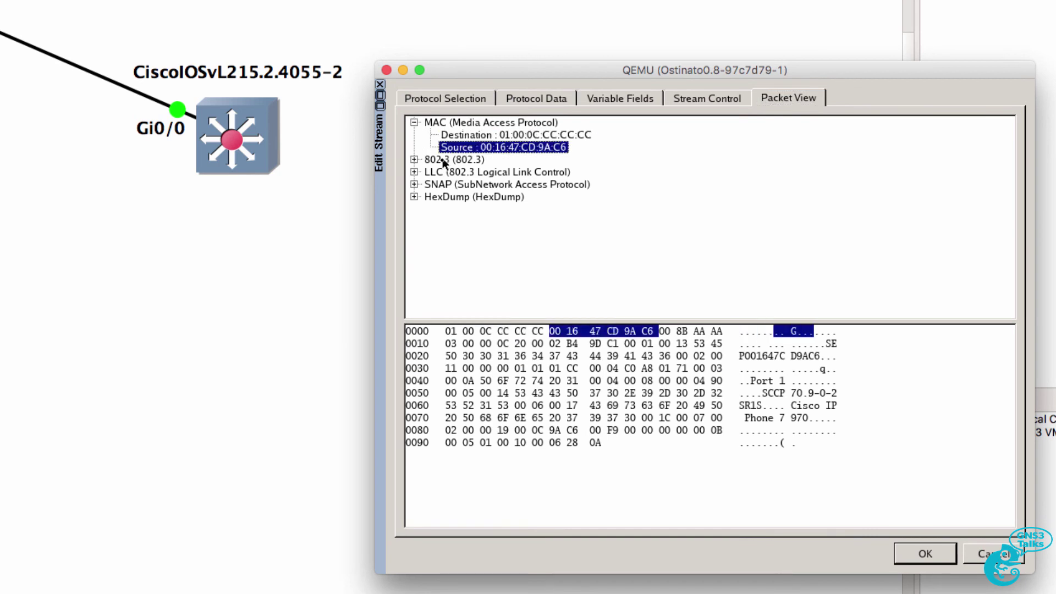
left_click(414, 160)
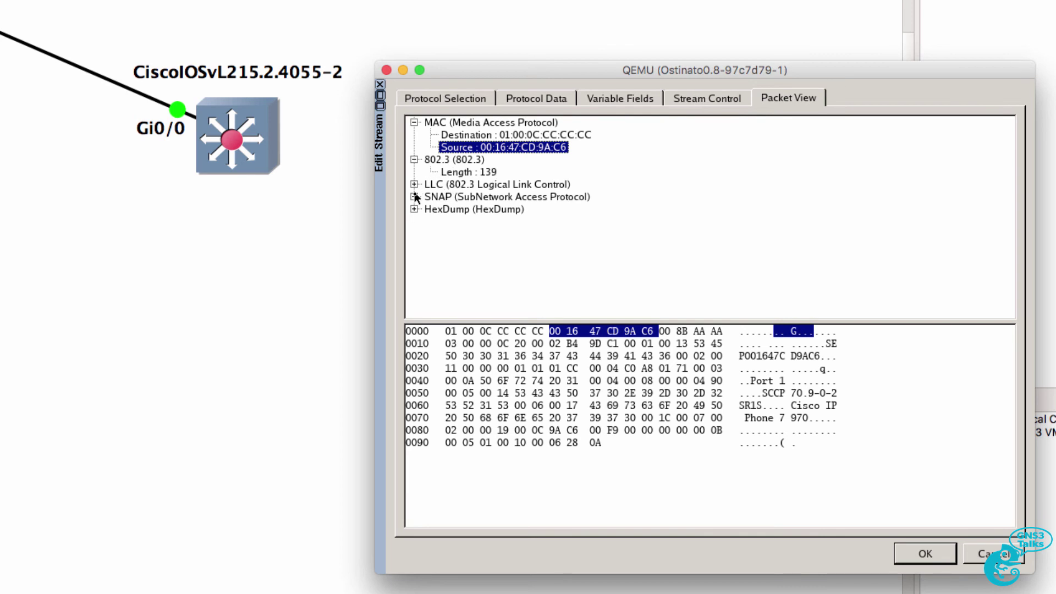
left_click(453, 165)
left_click(414, 185)
left_click(450, 185)
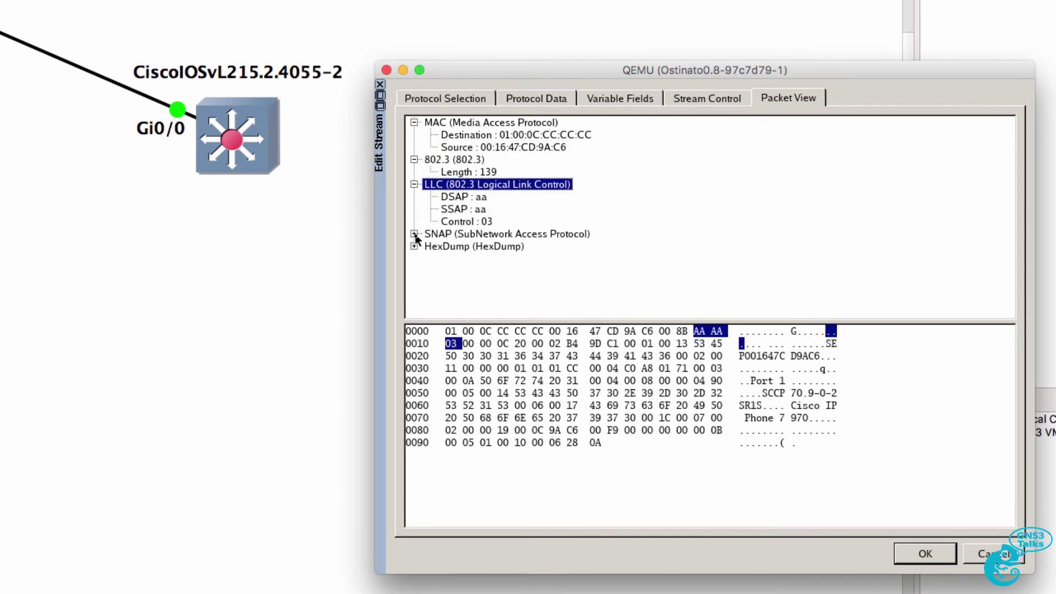
left_click(414, 234)
left_click(449, 236)
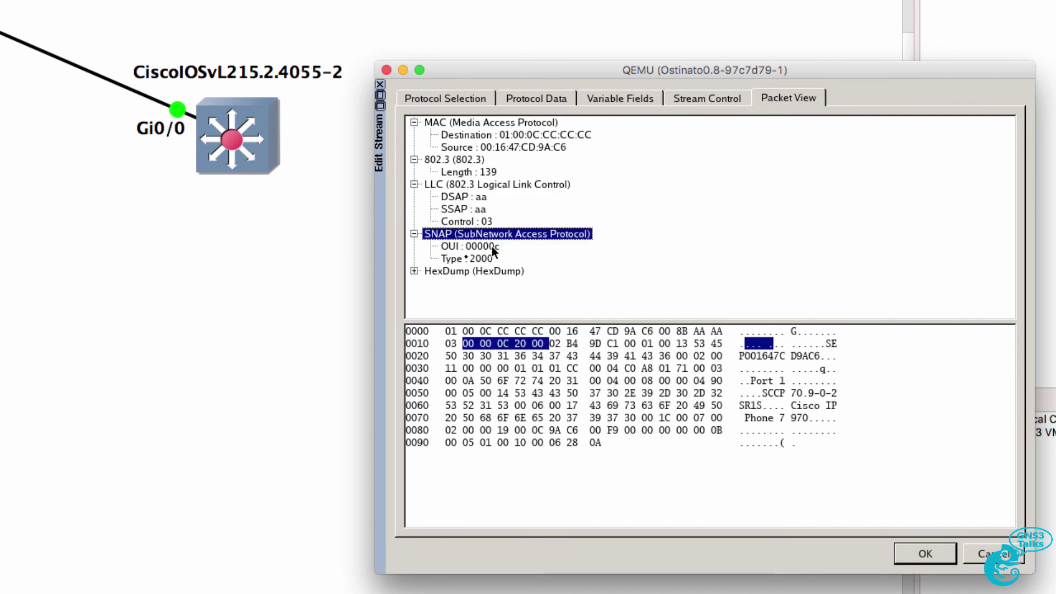
left_click(414, 271)
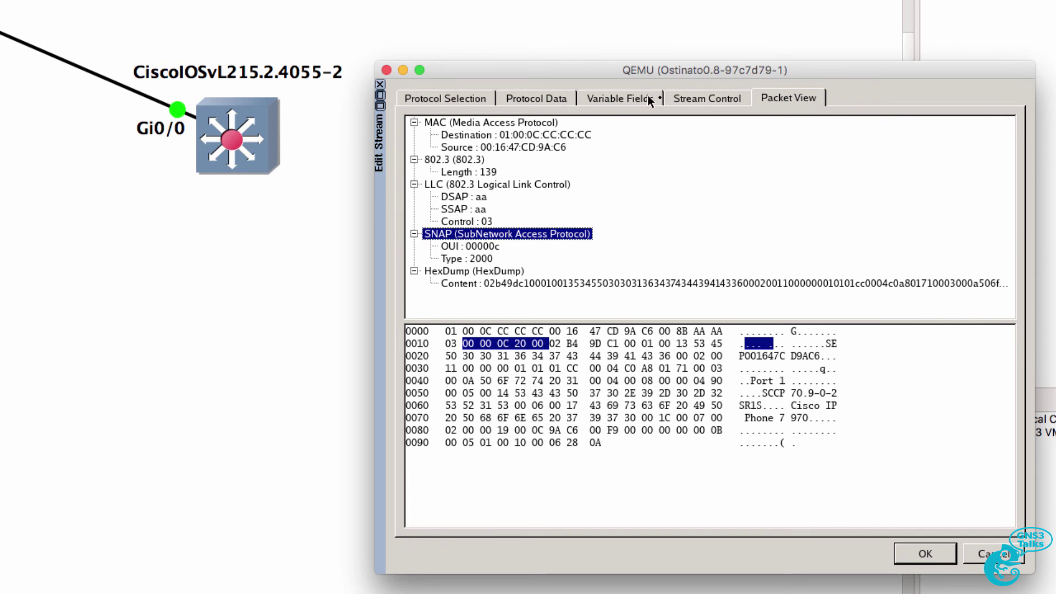
Set the stream to 100 packets and check destination MAC 01:00:0C:CC:CC:CC and source MAC.
left_click(682, 100)
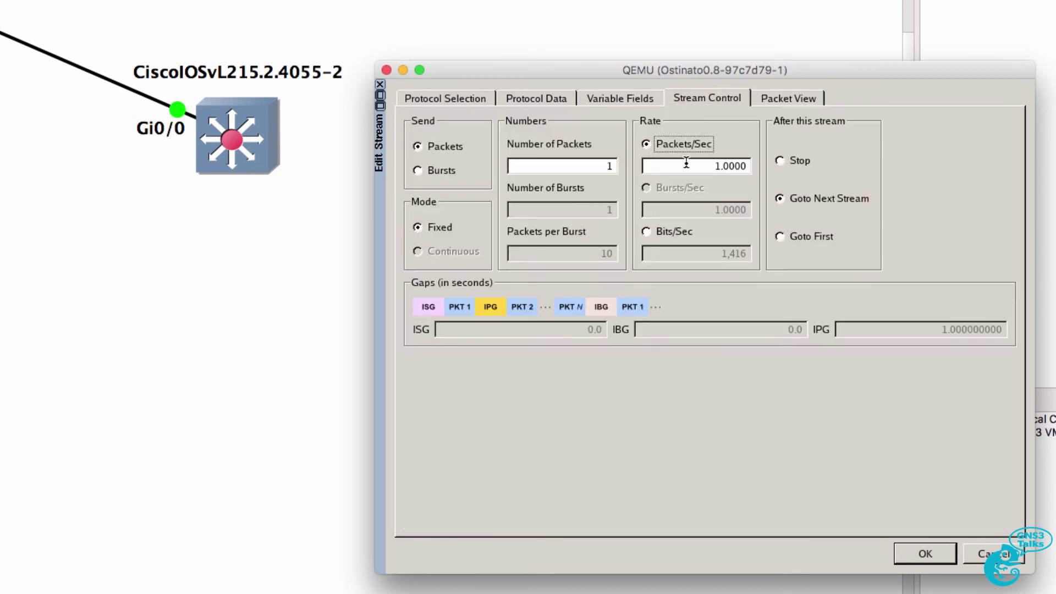
double_click(609, 166)
type("100")
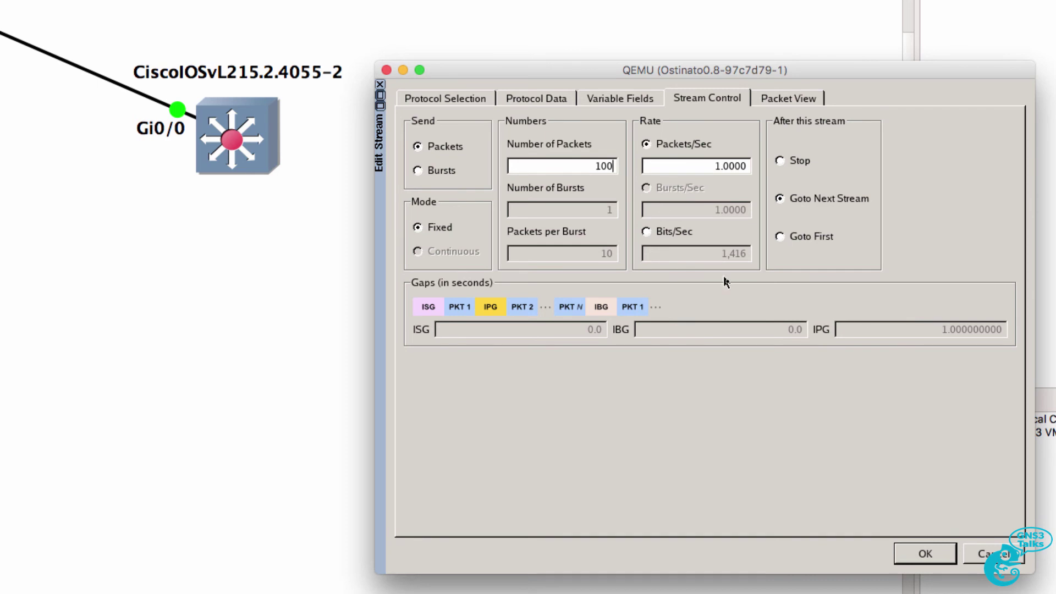
left_click(561, 100)
left_click_drag(568, 172, 447, 174)
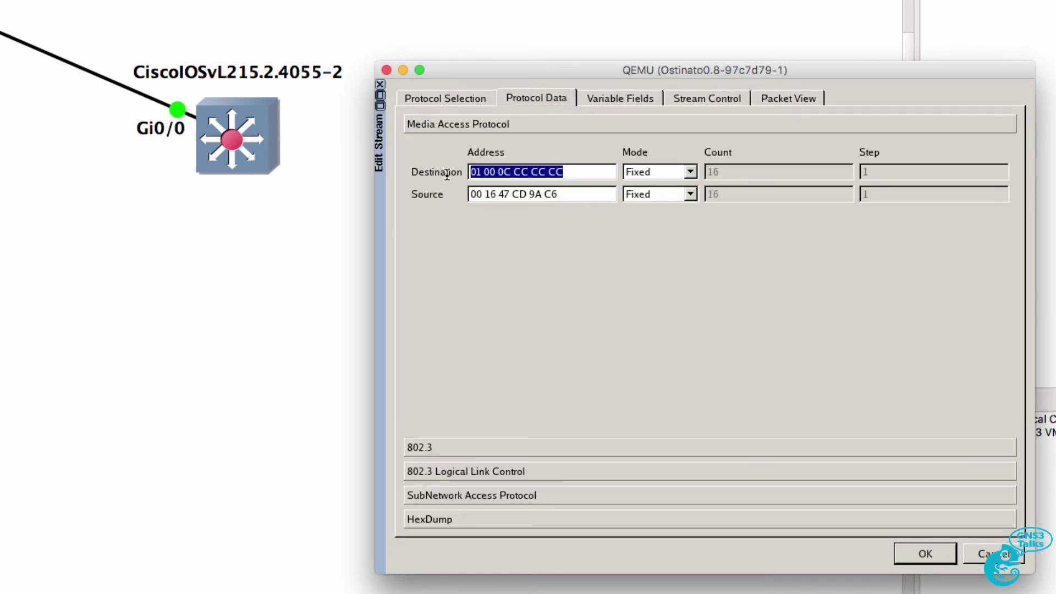
left_click_drag(594, 195, 408, 194)
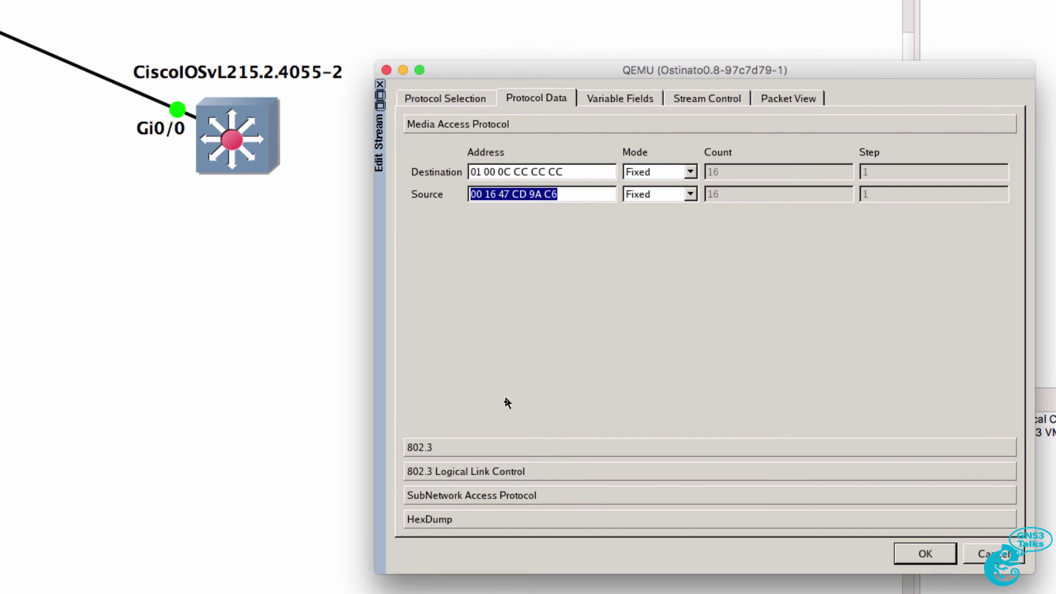
Review the 802.3, LLC, SNAP and hex dump Cisco IP Phone text, then save the stream.
left_click(500, 447)
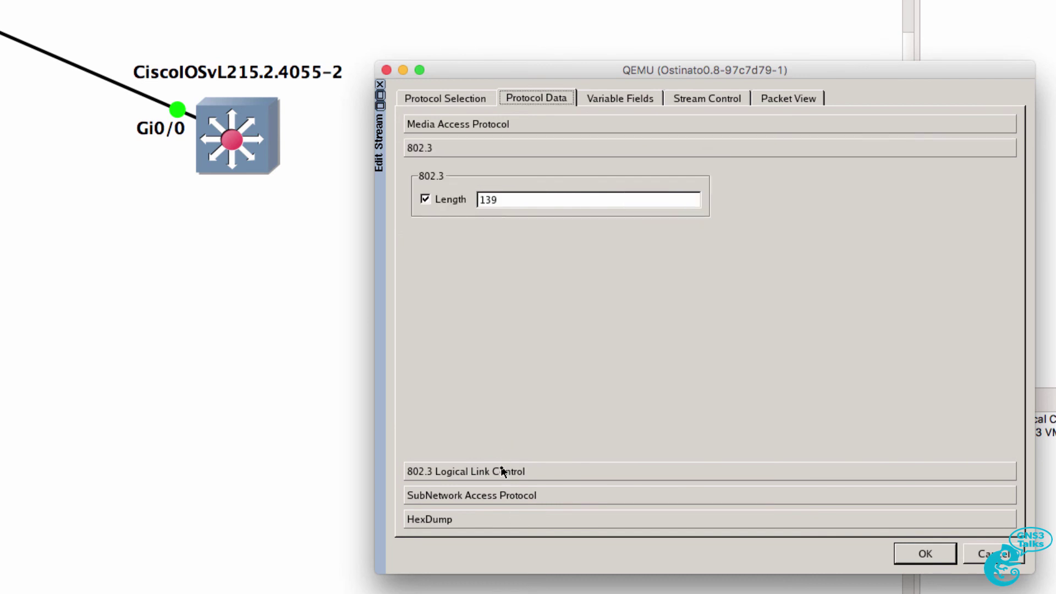
left_click(502, 470)
left_click(503, 496)
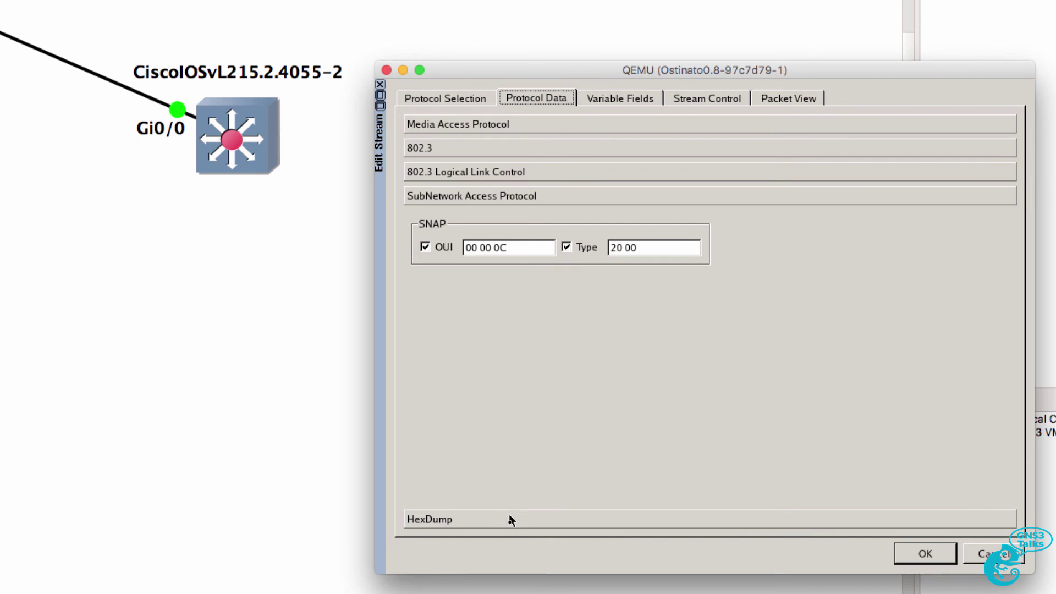
left_click(502, 518)
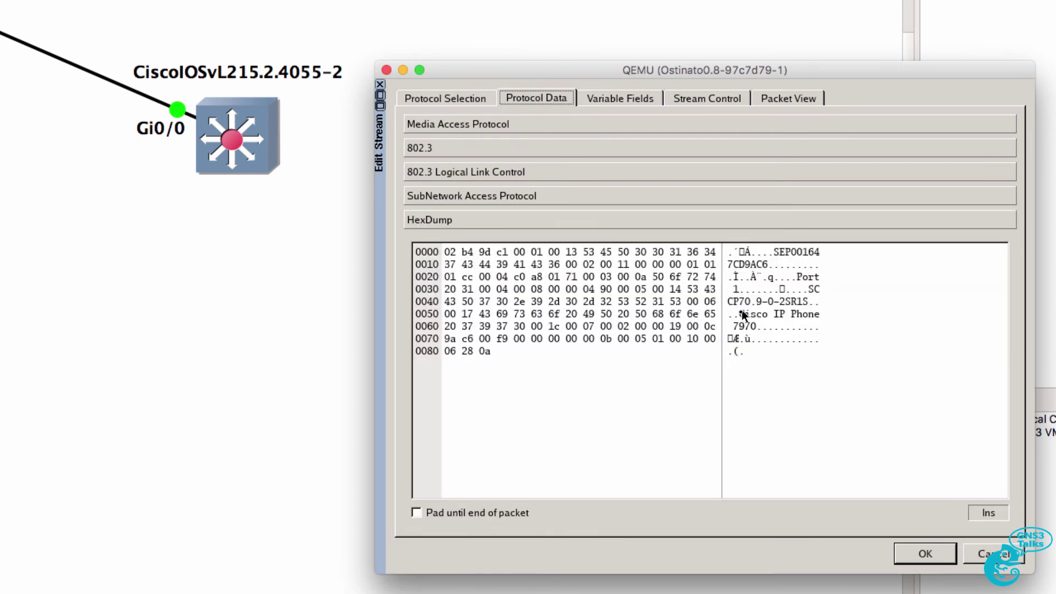
left_click_drag(740, 315, 821, 333)
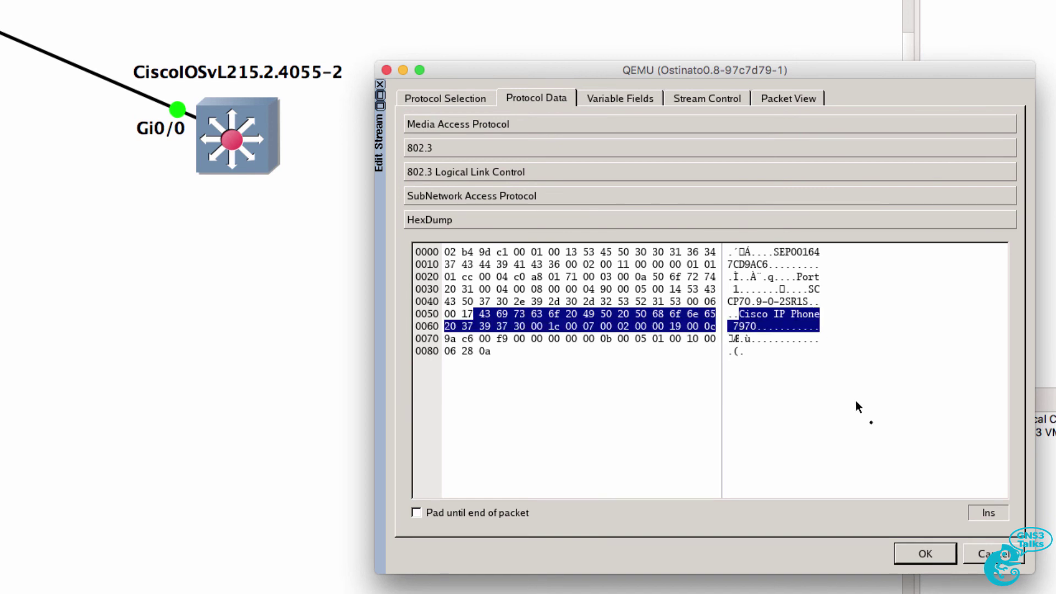
left_click(925, 555)
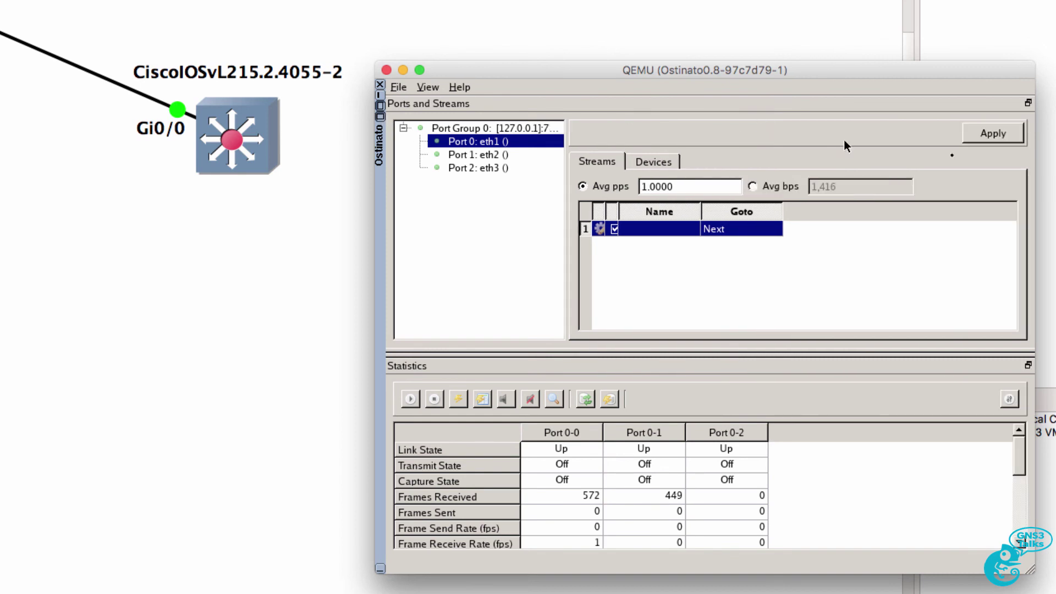
Apply the stream and start transmitting on port 0-0.
left_click(994, 135)
left_click(583, 436)
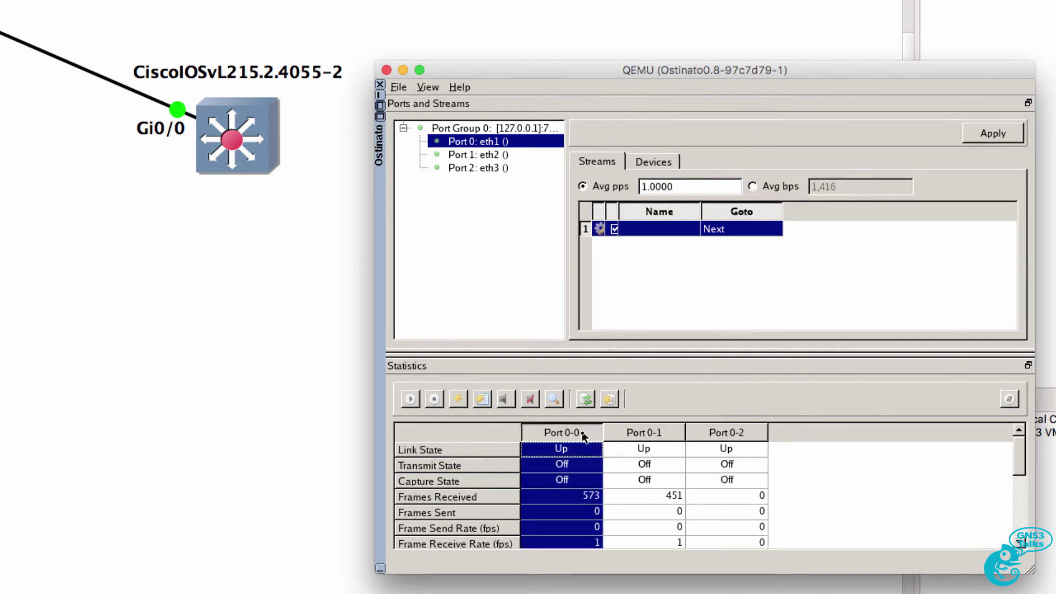
left_click(411, 398)
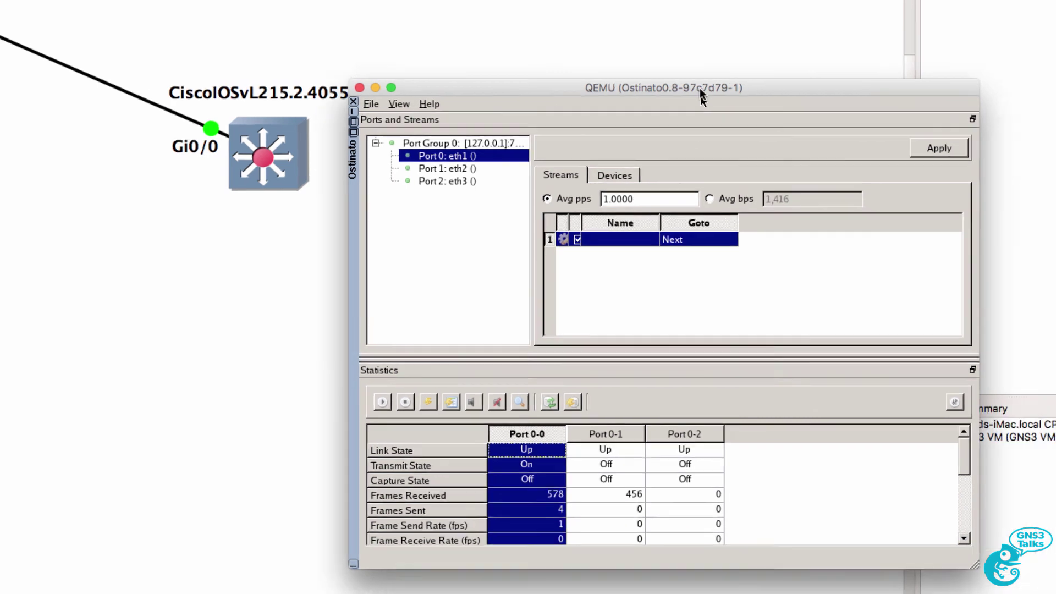
Move the Ostinato VM window to the lower left and get a prompt on the S1 switch console.
left_click_drag(744, 79, 0, 108)
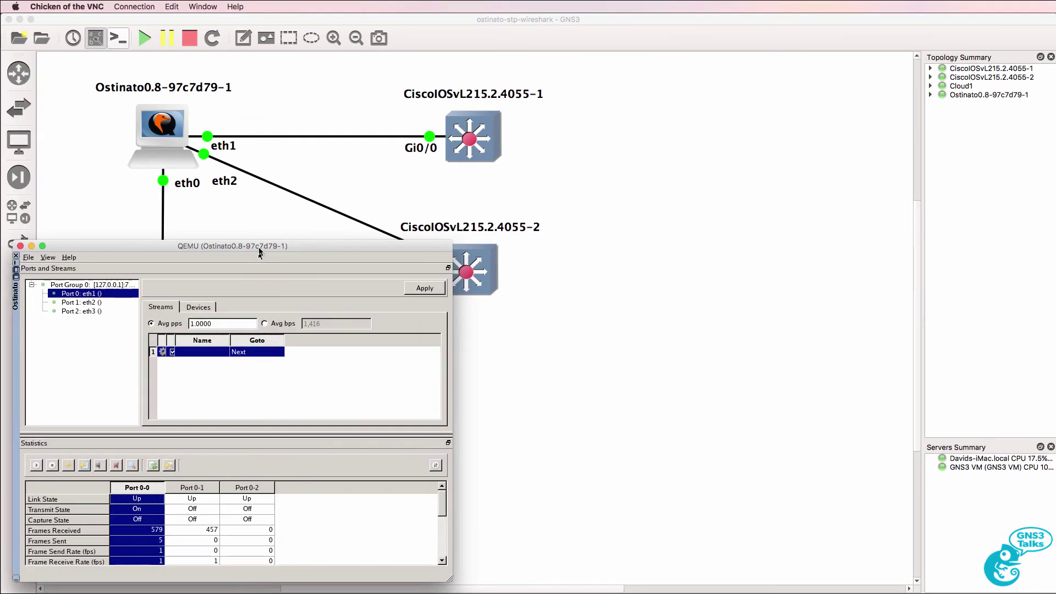
left_click_drag(260, 253, 258, 254)
key("super+Tab")
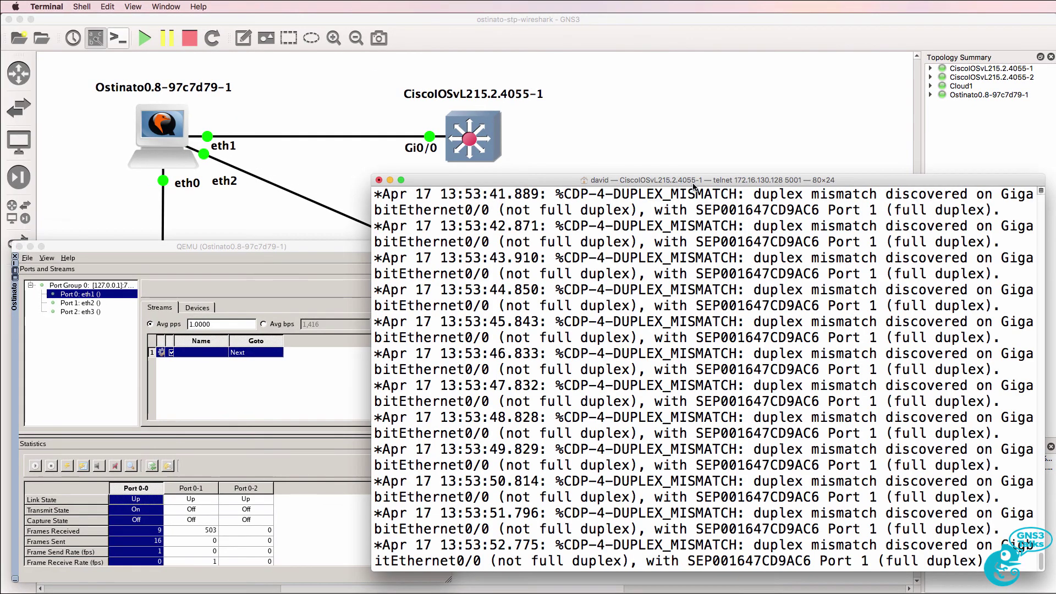
key("Return")
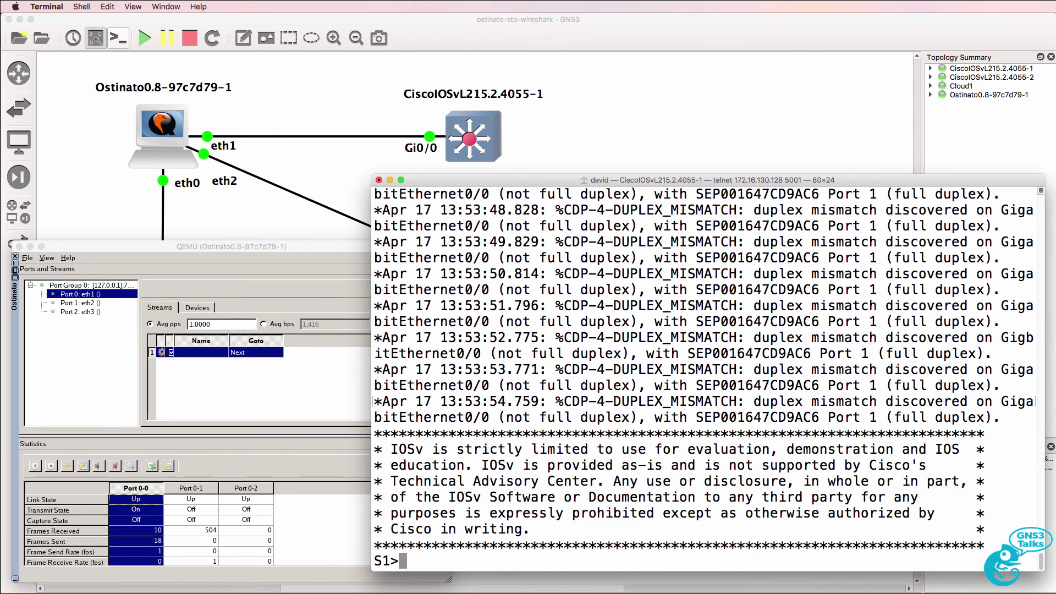
Highlight the CDP duplex mismatch log message and the spoofed phone's device ID on the switch console.
left_click(51, 466)
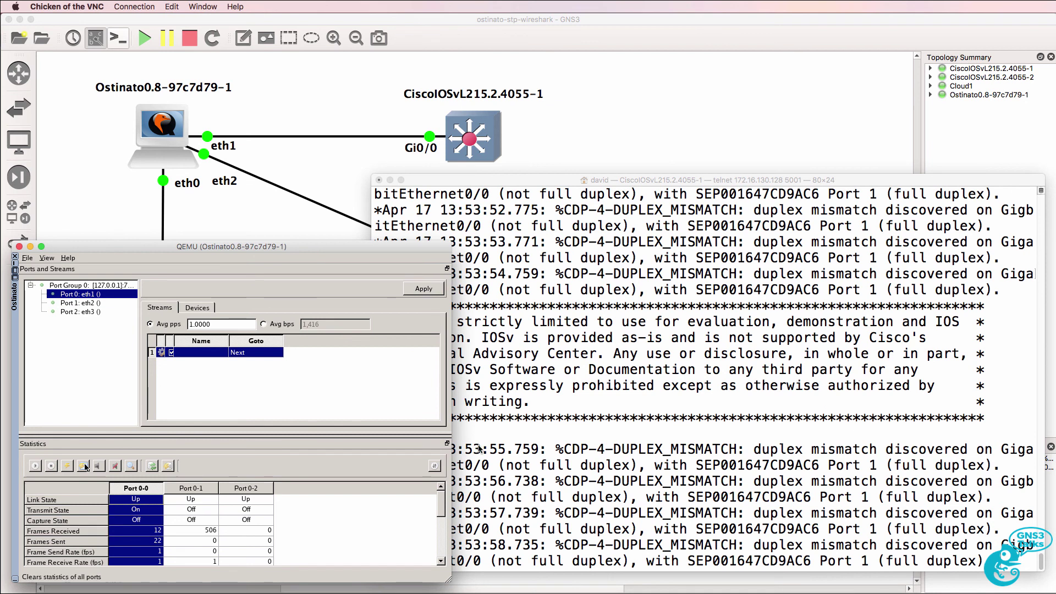
left_click(468, 459)
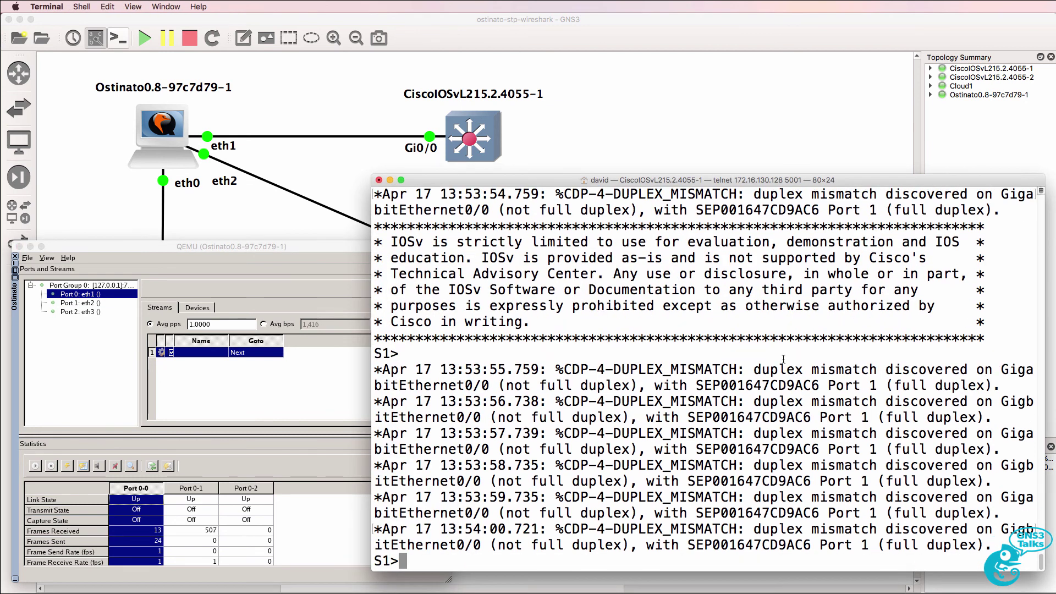
left_click_drag(762, 366, 998, 379)
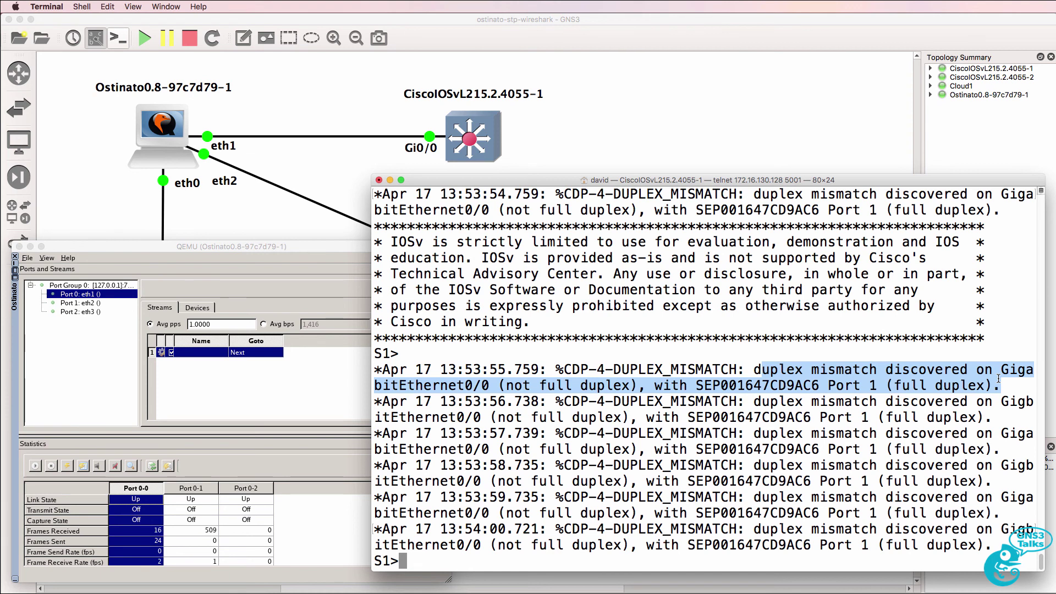
left_click_drag(696, 385, 1005, 376)
Enter privileged mode with 'en' and list CDP neighbours with 'sh cdp nei'.
key("Return")
type("en")
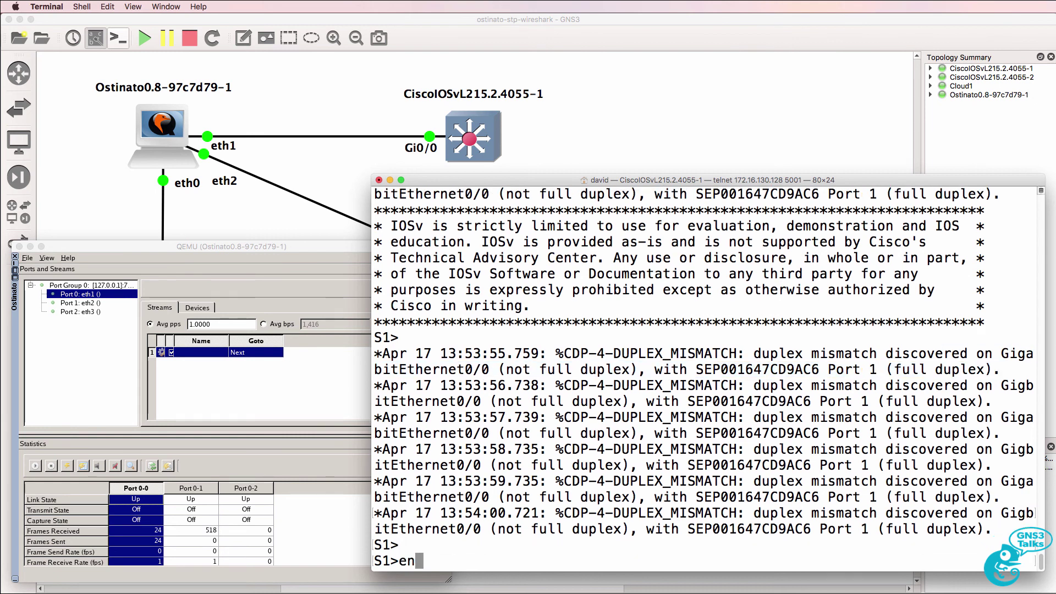
key("Return")
type("sh cd pnei")
key("BackSpace")
key("BackSpace")
key("BackSpace")
key("BackSpace")
key("BackSpace")
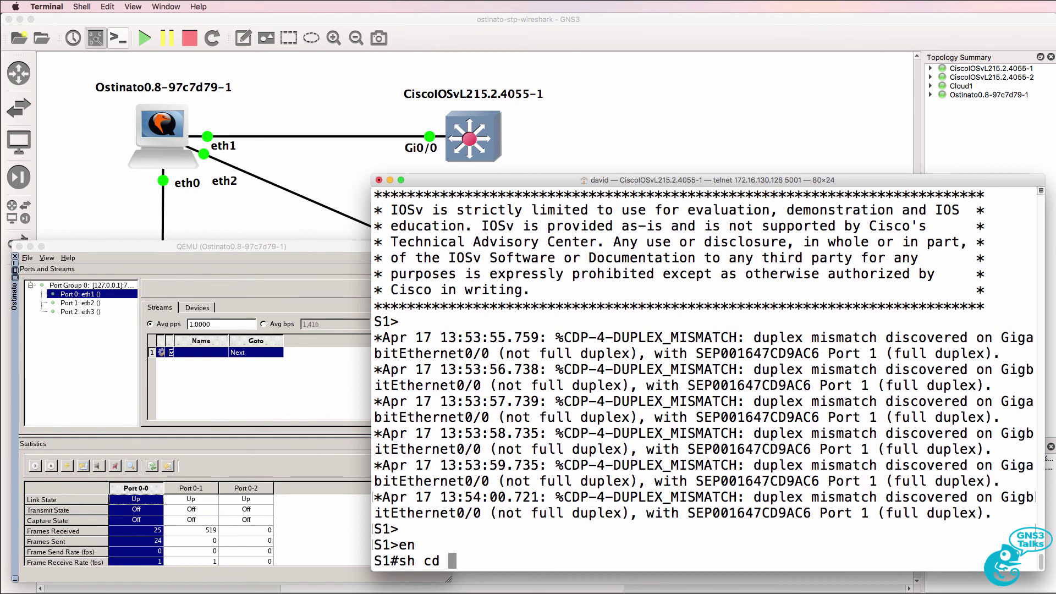
type("p nei")
key("Return")
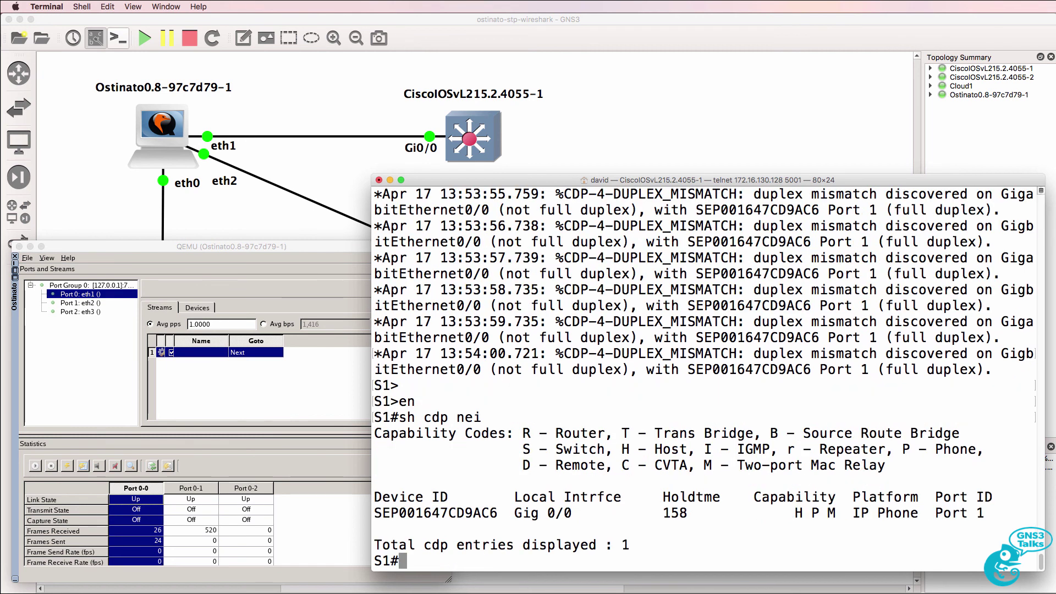
Run 'show cdp neighbors detail', noting the phone's local interface Gig 0/0.
key("Up")
type("de")
key("Tab")
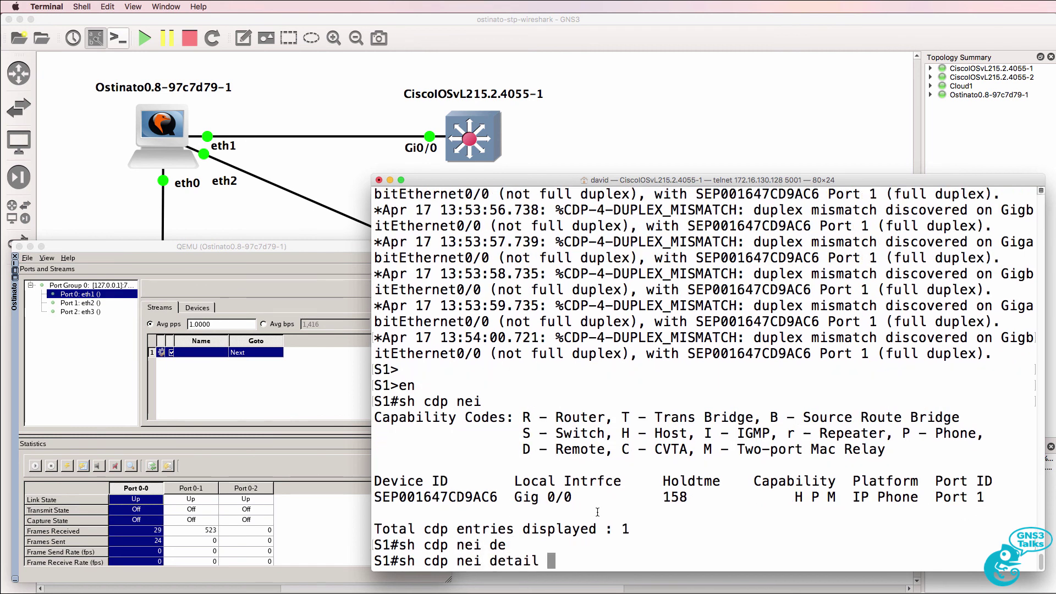
left_click_drag(515, 497, 607, 490)
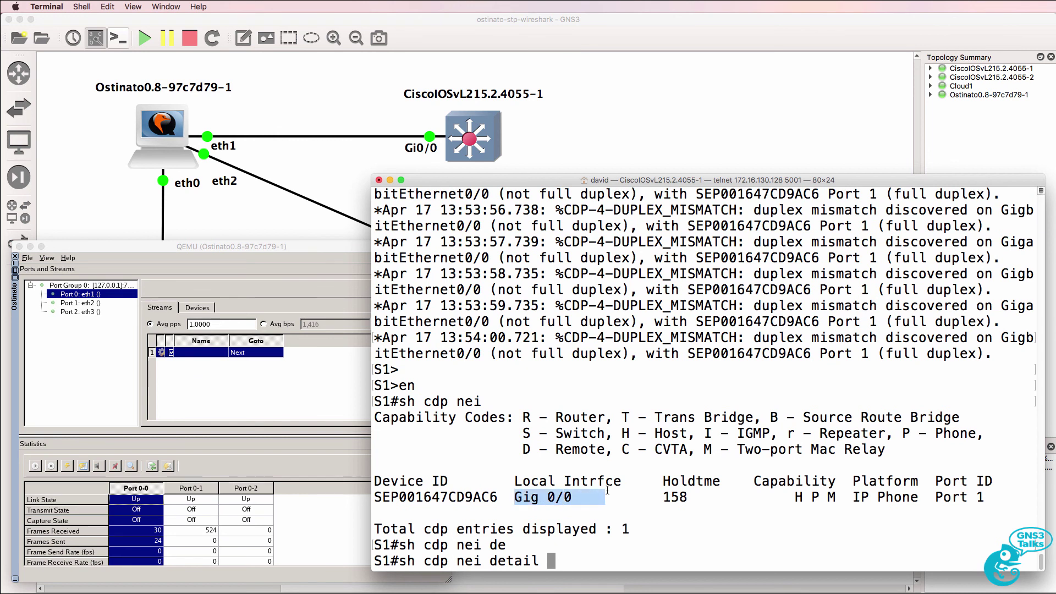
key("Return")
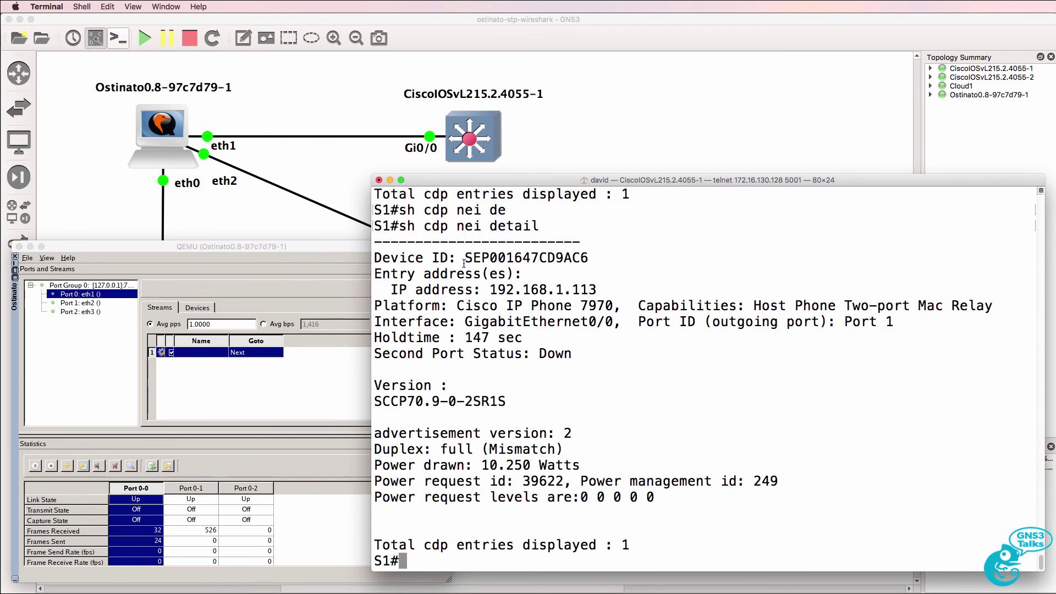
Highlight IP 192.168.1.113, platform Cisco IP Phone 7970, power management id 249 and Second Port Status Down.
left_click_drag(482, 289, 615, 289)
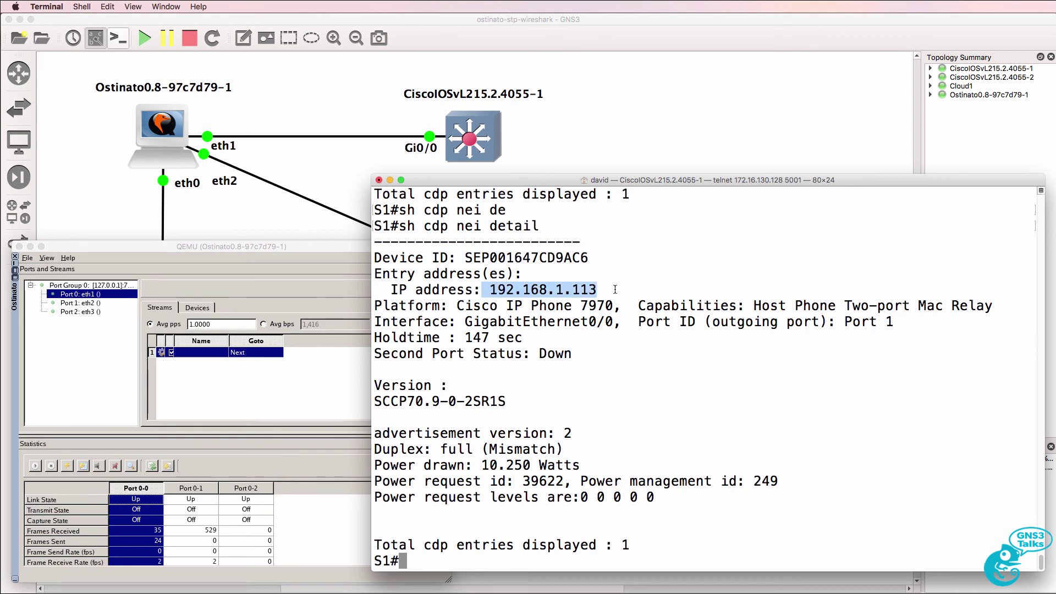
left_click_drag(457, 306, 632, 311)
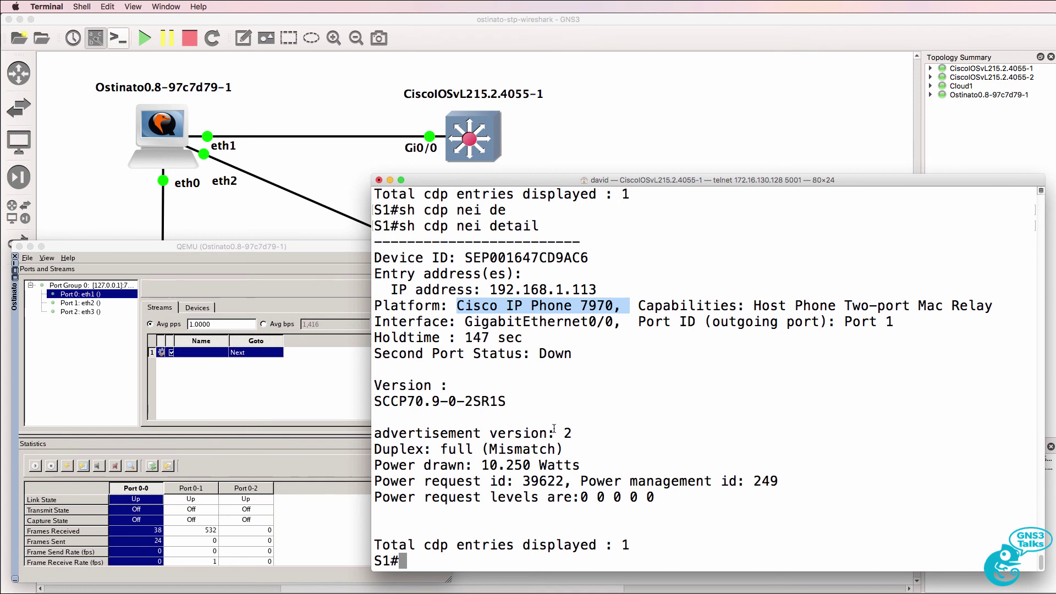
left_click_drag(579, 482, 778, 483)
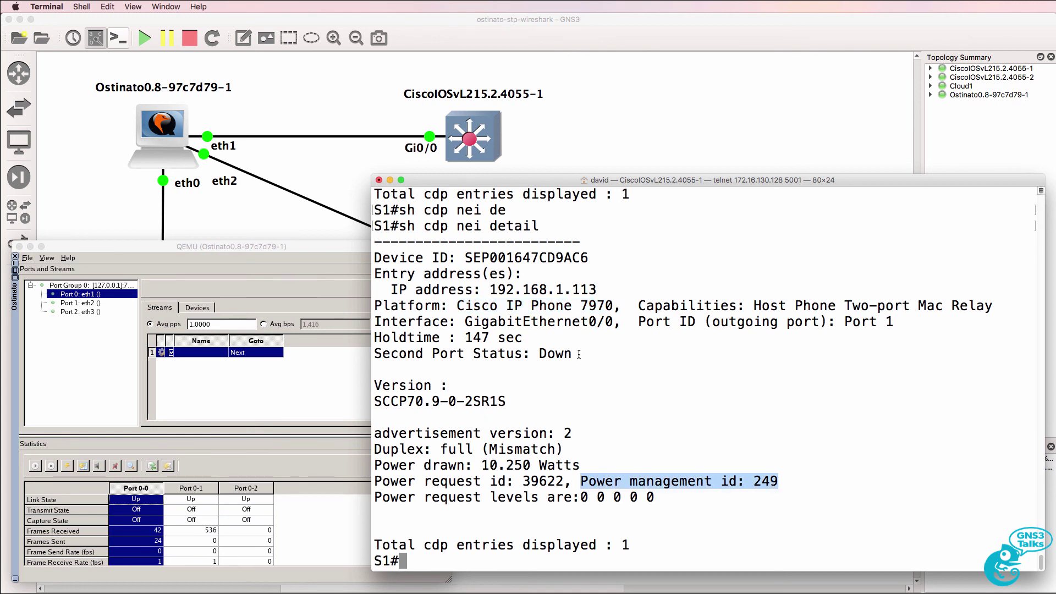
left_click_drag(579, 354, 376, 353)
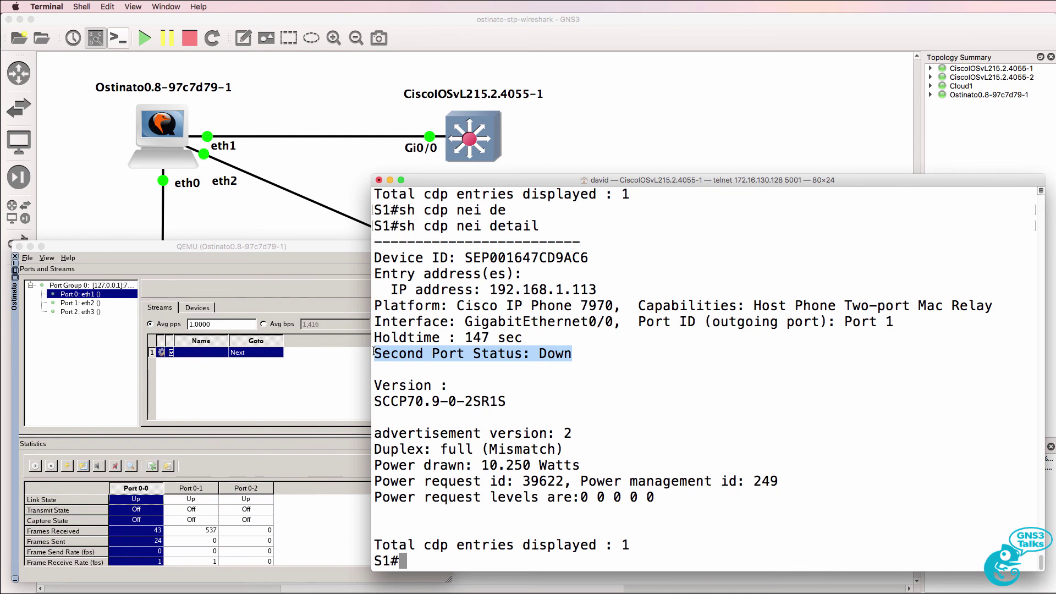